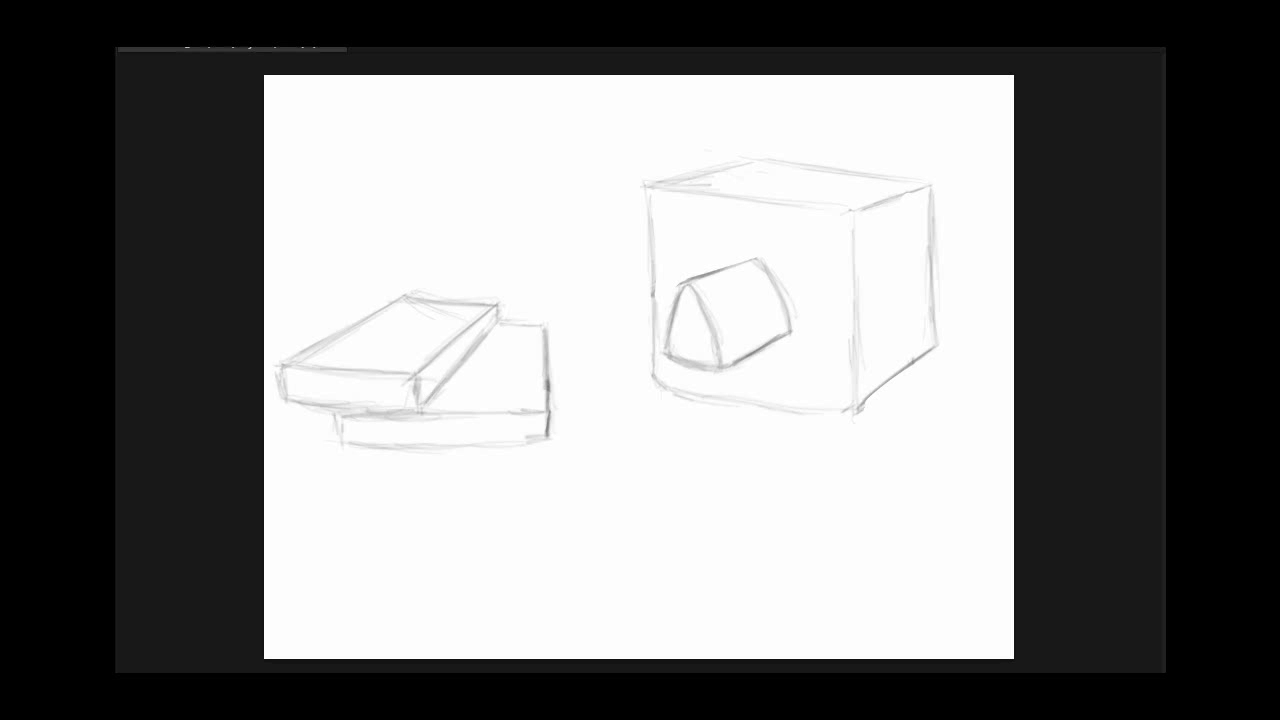
# Erase the stray strokes above and near the slabs and the curved stroke beside the arch
pyautogui.moveTo(778, 254); pyautogui.dragTo(812, 320)
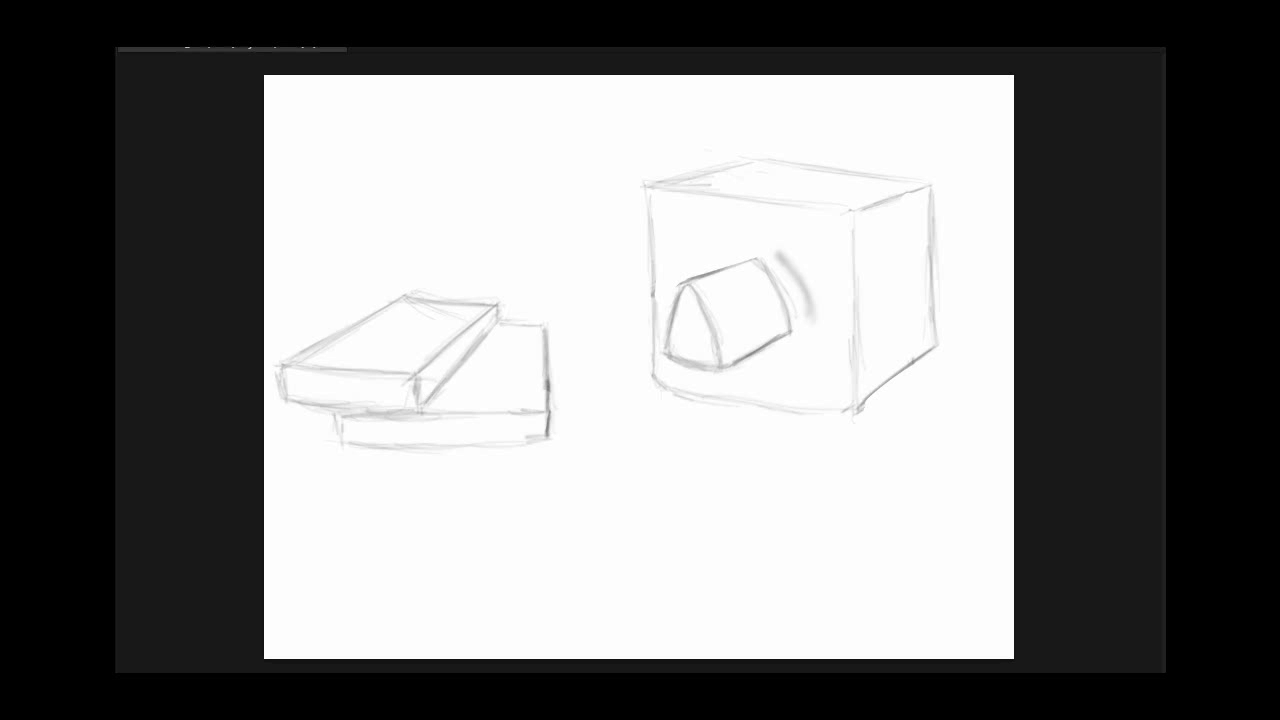
pyautogui.moveTo(402, 267); pyautogui.dragTo(430, 263)
pyautogui.moveTo(302, 349); pyautogui.dragTo(324, 340)
pyautogui.moveTo(778, 254); pyautogui.dragTo(810, 320)
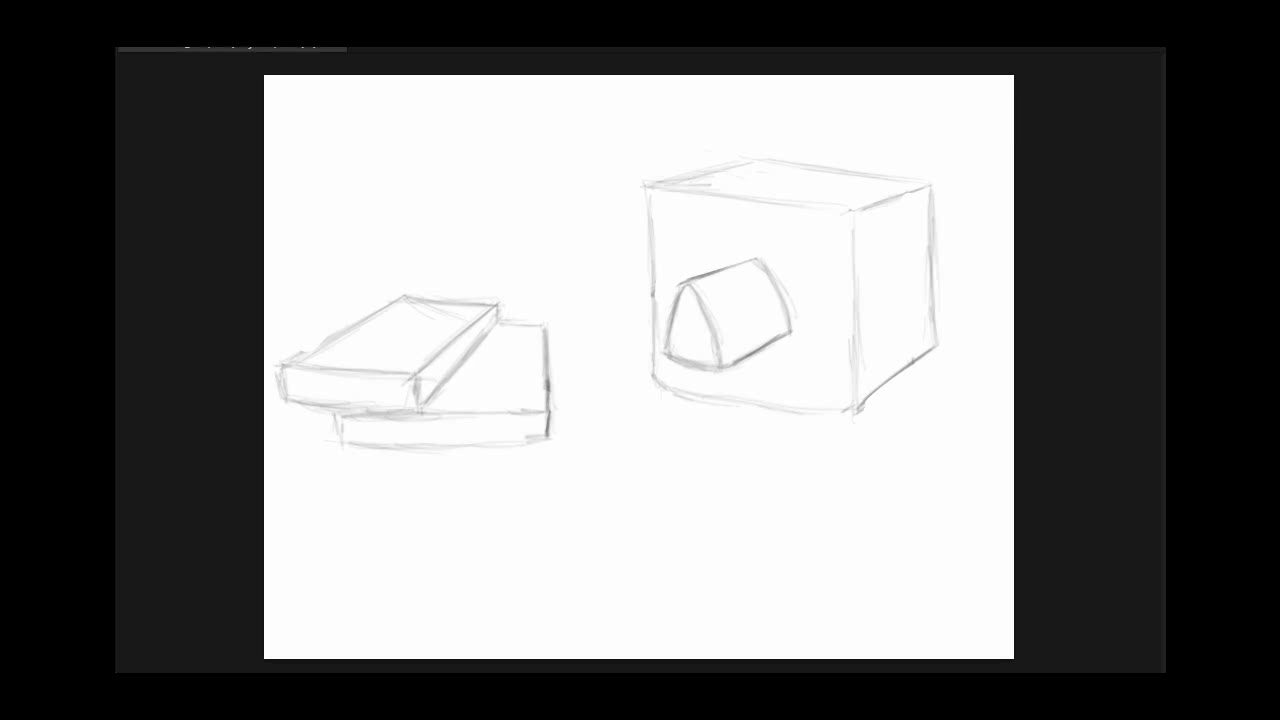
# Shade the front face right of the arch dark grey, extending up to the top edge
pyautogui.moveTo(828, 290); pyautogui.dragTo(830, 350)
pyautogui.moveTo(836, 260)
pyautogui.mouseDown()
pyautogui.moveTo(844, 366)
pyautogui.moveTo(798, 340)
pyautogui.moveTo(776, 300)
pyautogui.moveTo(770, 318)
pyautogui.mouseUp()
pyautogui.moveTo(770, 252); pyautogui.dragTo(808, 356)
pyautogui.moveTo(790, 305); pyautogui.dragTo(838, 390)
pyautogui.moveTo(830, 340)
pyautogui.mouseDown()
pyautogui.moveTo(852, 400)
pyautogui.moveTo(842, 388)
pyautogui.mouseUp()
pyautogui.moveTo(810, 258)
pyautogui.mouseDown()
pyautogui.moveTo(806, 340)
pyautogui.moveTo(776, 300)
pyautogui.mouseUp()
pyautogui.moveTo(836, 242)
pyautogui.mouseDown()
pyautogui.moveTo(800, 314)
pyautogui.moveTo(820, 316)
pyautogui.moveTo(830, 268)
pyautogui.mouseUp()
pyautogui.moveTo(840, 216)
pyautogui.mouseDown()
pyautogui.moveTo(800, 266)
pyautogui.moveTo(780, 266)
pyautogui.moveTo(750, 222)
pyautogui.moveTo(672, 210)
pyautogui.moveTo(662, 264)
pyautogui.mouseUp()
# Shade the front face's upper left, the gap above the arch, and the left and bottom edges
pyautogui.moveTo(666, 210); pyautogui.dragTo(690, 280)
pyautogui.moveTo(724, 216); pyautogui.dragTo(678, 274)
pyautogui.moveTo(740, 245); pyautogui.dragTo(680, 275)
pyautogui.moveTo(765, 225)
pyautogui.mouseDown()
pyautogui.moveTo(660, 284)
pyautogui.moveTo(662, 326)
pyautogui.mouseUp()
pyautogui.moveTo(666, 276); pyautogui.dragTo(660, 334)
pyautogui.moveTo(660, 230)
pyautogui.mouseDown()
pyautogui.moveTo(664, 380)
pyautogui.moveTo(740, 378)
pyautogui.moveTo(704, 392)
pyautogui.moveTo(770, 392)
pyautogui.mouseUp()
pyautogui.moveTo(796, 340)
pyautogui.mouseDown()
pyautogui.moveTo(720, 390)
pyautogui.moveTo(828, 402)
pyautogui.moveTo(728, 402)
pyautogui.moveTo(846, 402)
pyautogui.moveTo(850, 362)
pyautogui.moveTo(808, 396)
pyautogui.moveTo(758, 392)
pyautogui.mouseUp()
# Darken the right part of the front face and the area right of and below the arch
pyautogui.moveTo(800, 338); pyautogui.dragTo(716, 394)
pyautogui.moveTo(806, 336)
pyautogui.mouseDown()
pyautogui.moveTo(734, 382)
pyautogui.moveTo(766, 384)
pyautogui.moveTo(754, 394)
pyautogui.mouseUp()
pyautogui.moveTo(822, 360); pyautogui.dragTo(762, 400)
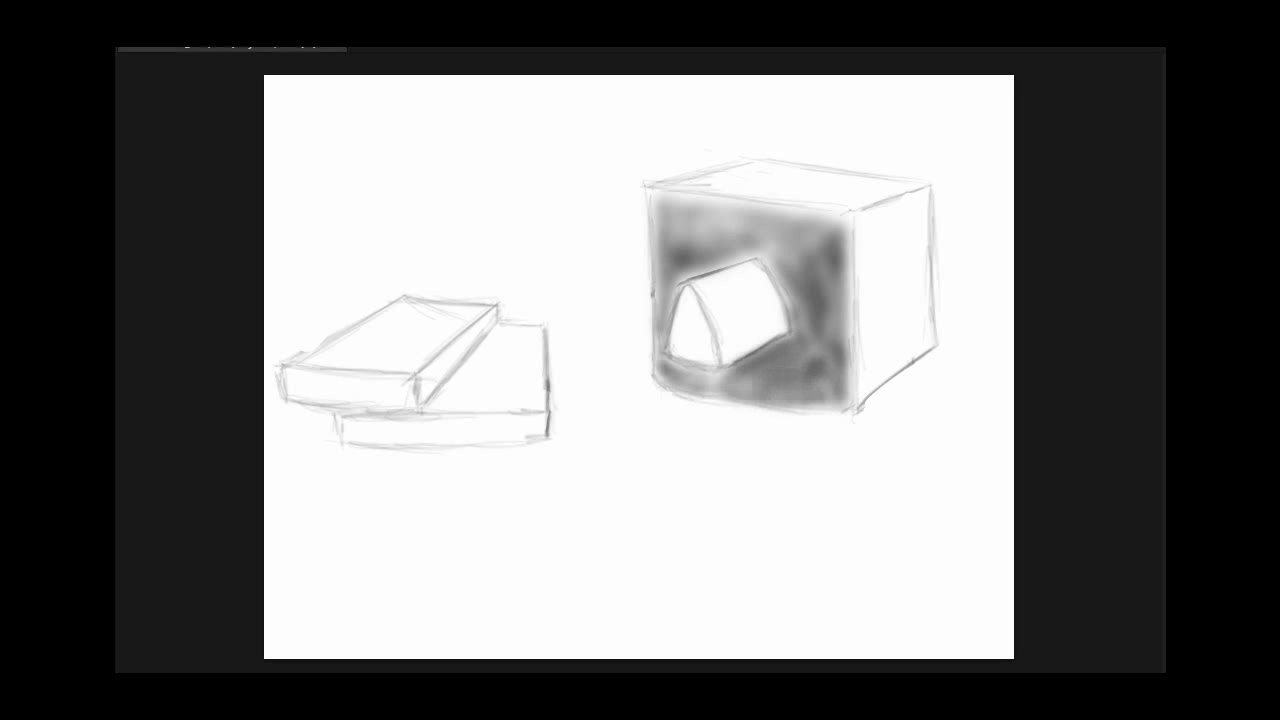
pyautogui.moveTo(826, 296); pyautogui.dragTo(804, 388)
pyautogui.moveTo(786, 262); pyautogui.dragTo(800, 346)
pyautogui.moveTo(776, 300)
pyautogui.mouseDown()
pyautogui.moveTo(820, 248)
pyautogui.moveTo(842, 368)
pyautogui.mouseUp()
pyautogui.moveTo(846, 250); pyautogui.dragTo(812, 378)
pyautogui.moveTo(814, 308)
pyautogui.mouseDown()
pyautogui.moveTo(796, 362)
pyautogui.moveTo(746, 386)
pyautogui.mouseUp()
pyautogui.moveTo(814, 358)
pyautogui.mouseDown()
pyautogui.moveTo(724, 392)
pyautogui.moveTo(832, 404)
pyautogui.moveTo(802, 408)
pyautogui.mouseUp()
# Deepen the upper front-face shading and give the arch's right face a grey shade
pyautogui.moveTo(760, 274)
pyautogui.mouseDown()
pyautogui.moveTo(788, 240)
pyautogui.moveTo(834, 226)
pyautogui.moveTo(792, 266)
pyautogui.moveTo(834, 334)
pyautogui.mouseUp()
pyautogui.moveTo(826, 234)
pyautogui.mouseDown()
pyautogui.moveTo(770, 254)
pyautogui.moveTo(836, 212)
pyautogui.moveTo(662, 205)
pyautogui.moveTo(650, 248)
pyautogui.moveTo(690, 210)
pyautogui.mouseUp()
pyautogui.moveTo(668, 255)
pyautogui.mouseDown()
pyautogui.moveTo(720, 206)
pyautogui.moveTo(760, 220)
pyautogui.mouseUp()
pyautogui.moveTo(684, 278)
pyautogui.mouseDown()
pyautogui.moveTo(764, 234)
pyautogui.moveTo(748, 328)
pyautogui.mouseUp()
pyautogui.moveTo(778, 276); pyautogui.dragTo(716, 354)
pyautogui.moveTo(740, 288)
pyautogui.mouseDown()
pyautogui.moveTo(704, 352)
pyautogui.moveTo(748, 268)
pyautogui.mouseUp()
pyautogui.press('F12')
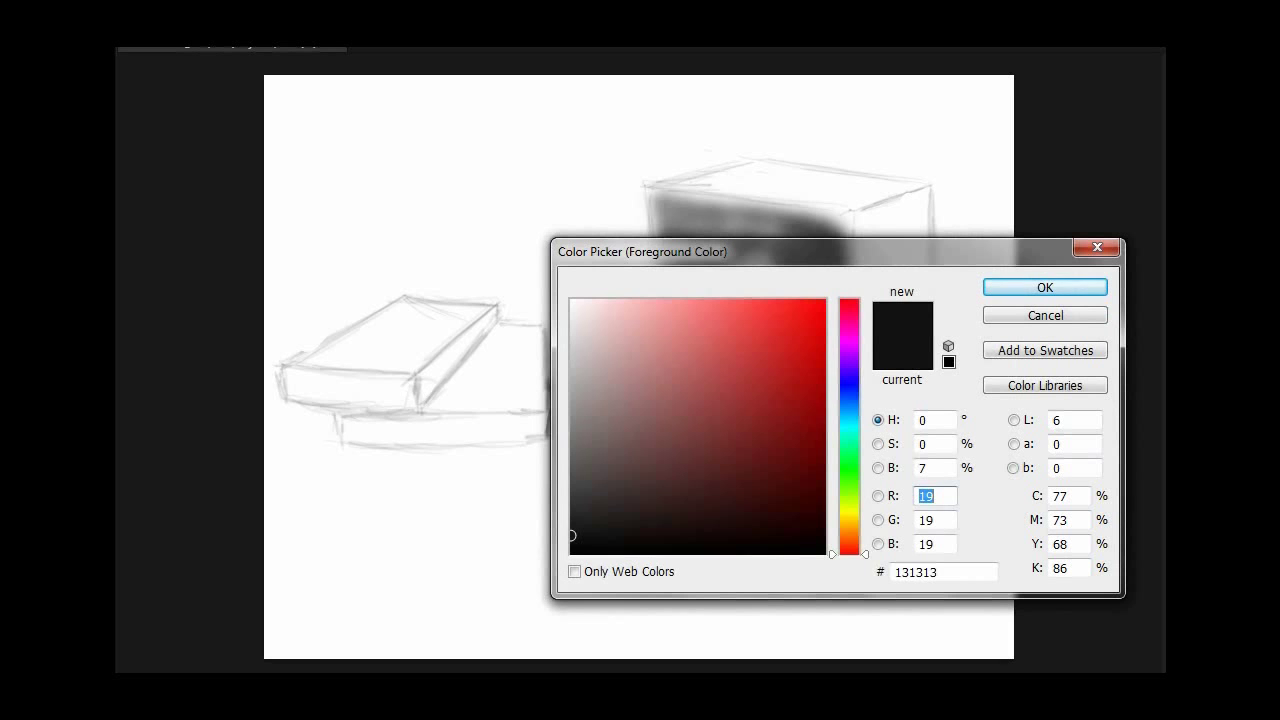
pyautogui.moveTo(663, 403)
pyautogui.mouseDown()
pyautogui.moveTo(820, 316)
pyautogui.moveTo(572, 300)
pyautogui.moveTo(823, 298)
pyautogui.moveTo(808, 324)
pyautogui.moveTo(821, 365)
pyautogui.moveTo(800, 344)
pyautogui.moveTo(802, 316)
pyautogui.mouseUp()
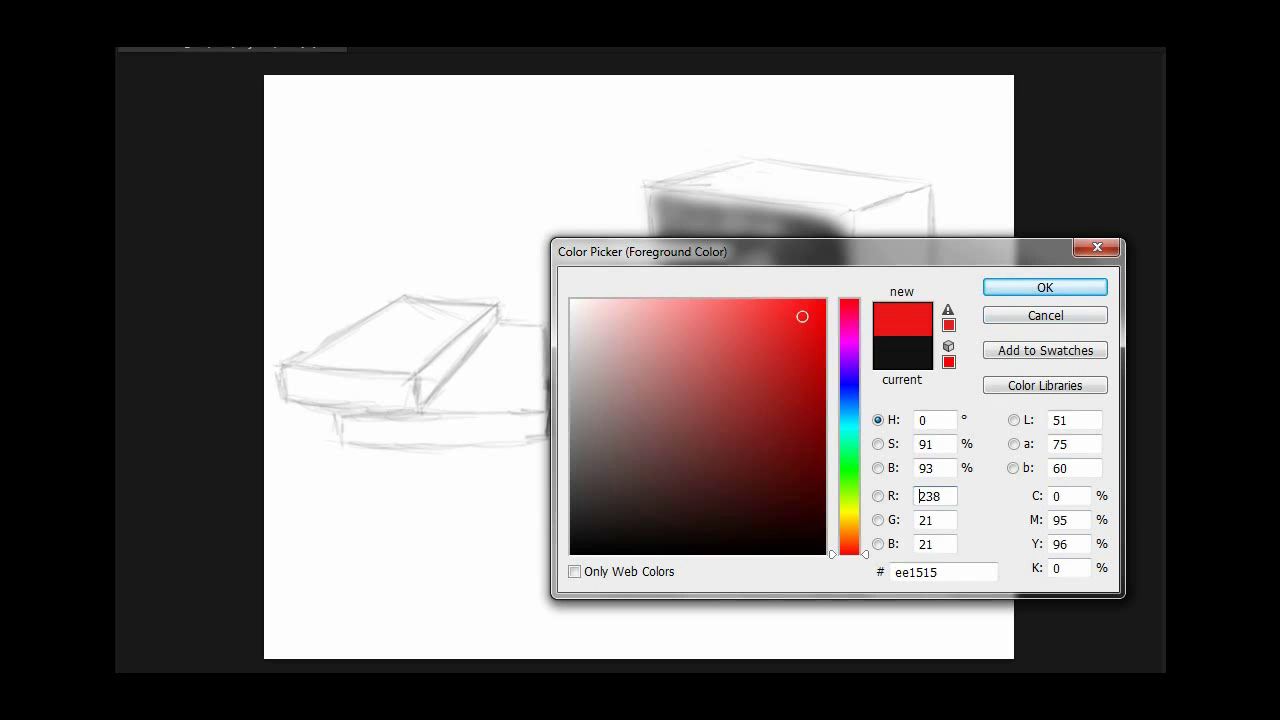
pyautogui.moveTo(802, 316)
pyautogui.mouseDown()
pyautogui.moveTo(578, 298)
pyautogui.moveTo(821, 334)
pyautogui.moveTo(824, 300)
pyautogui.mouseUp()
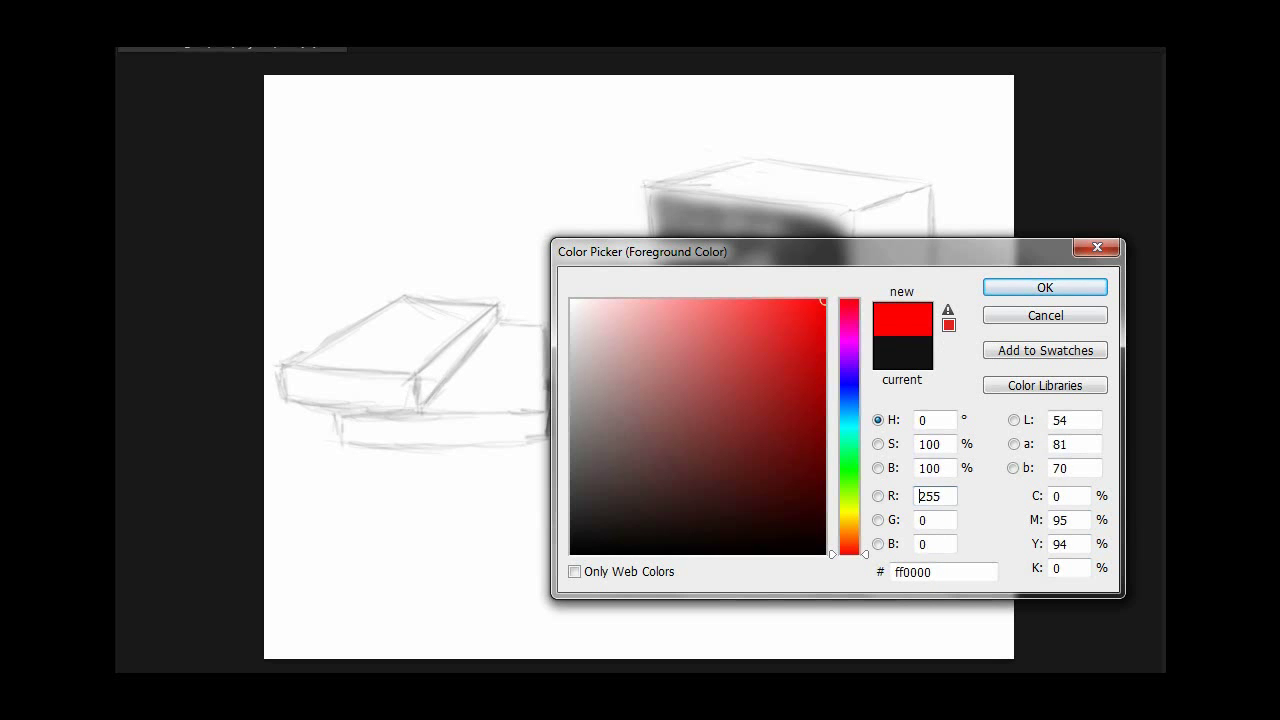
pyautogui.click(902, 352)
pyautogui.click(1045, 287)
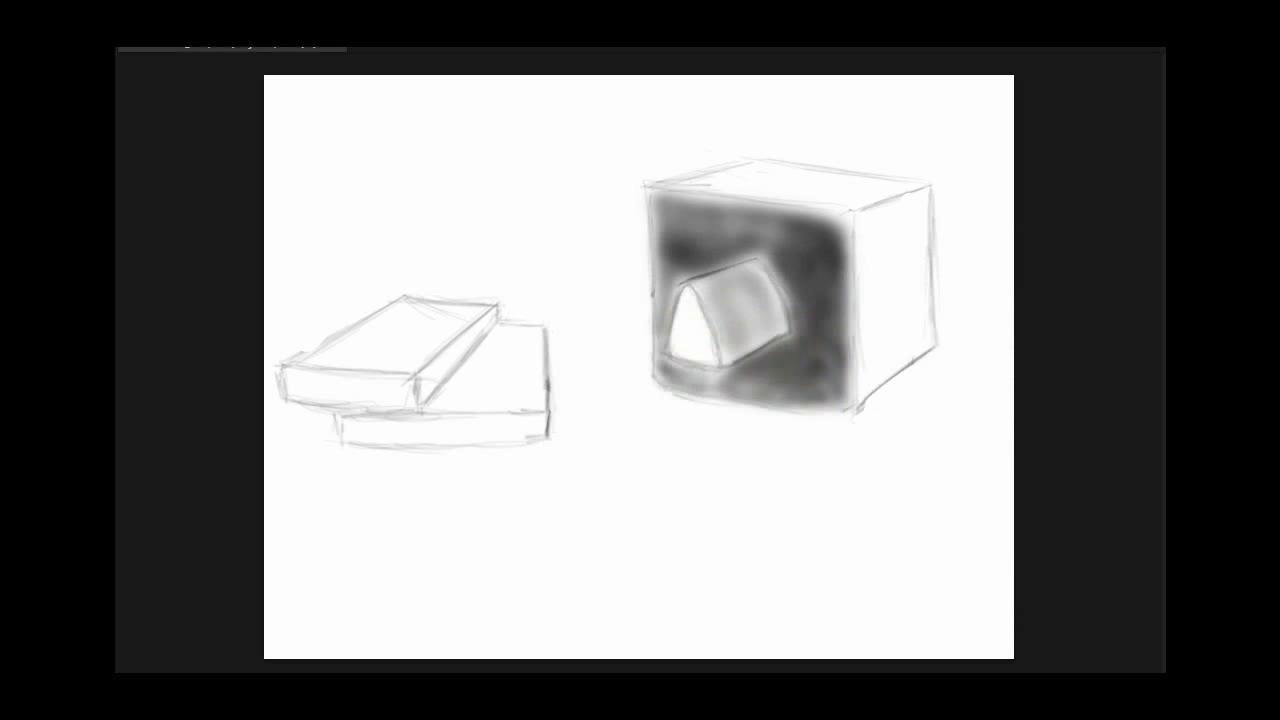
# With white as the painting colour, mark X's left of the cube, on its right face and the arch
pyautogui.click(574, 300)
pyautogui.click(1043, 286)
pyautogui.moveTo(619, 192)
pyautogui.mouseDown()
pyautogui.moveTo(598, 229)
pyautogui.moveTo(620, 232)
pyautogui.mouseUp()
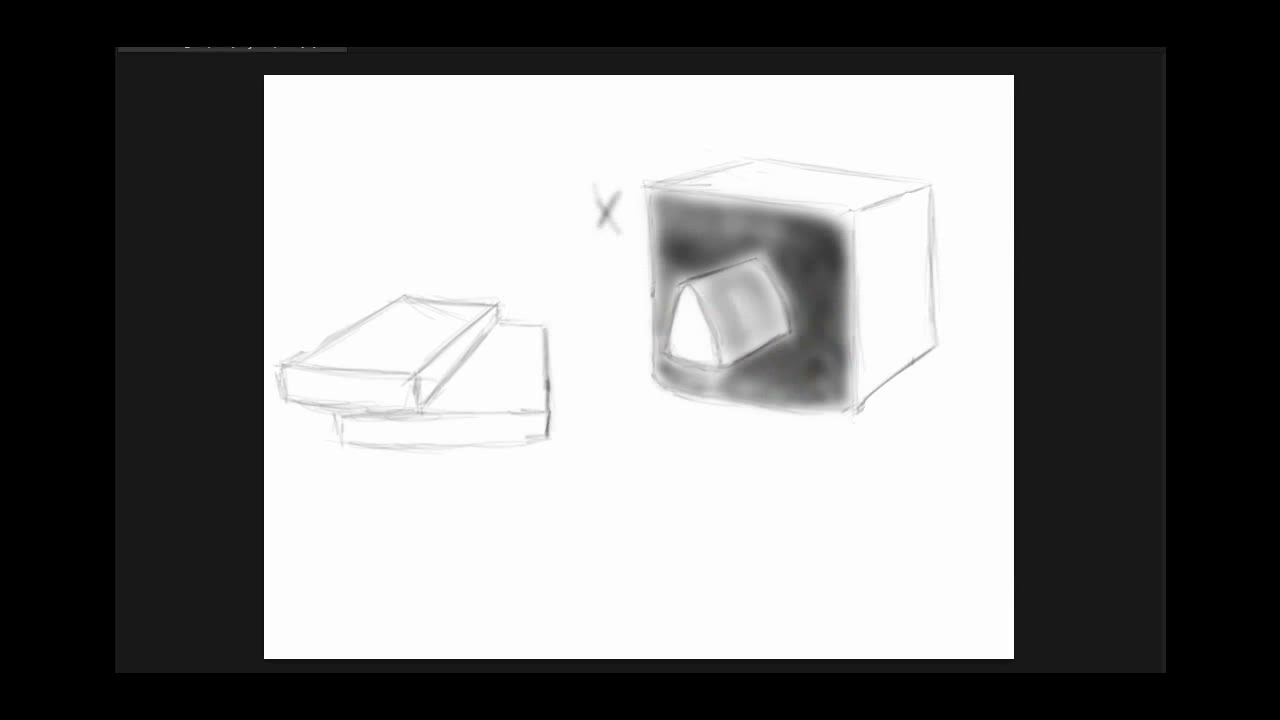
pyautogui.moveTo(891, 273); pyautogui.dragTo(890, 314)
pyautogui.moveTo(902, 280); pyautogui.dragTo(879, 315)
pyautogui.moveTo(748, 291)
pyautogui.mouseDown()
pyautogui.moveTo(737, 326)
pyautogui.moveTo(754, 322)
pyautogui.mouseUp()
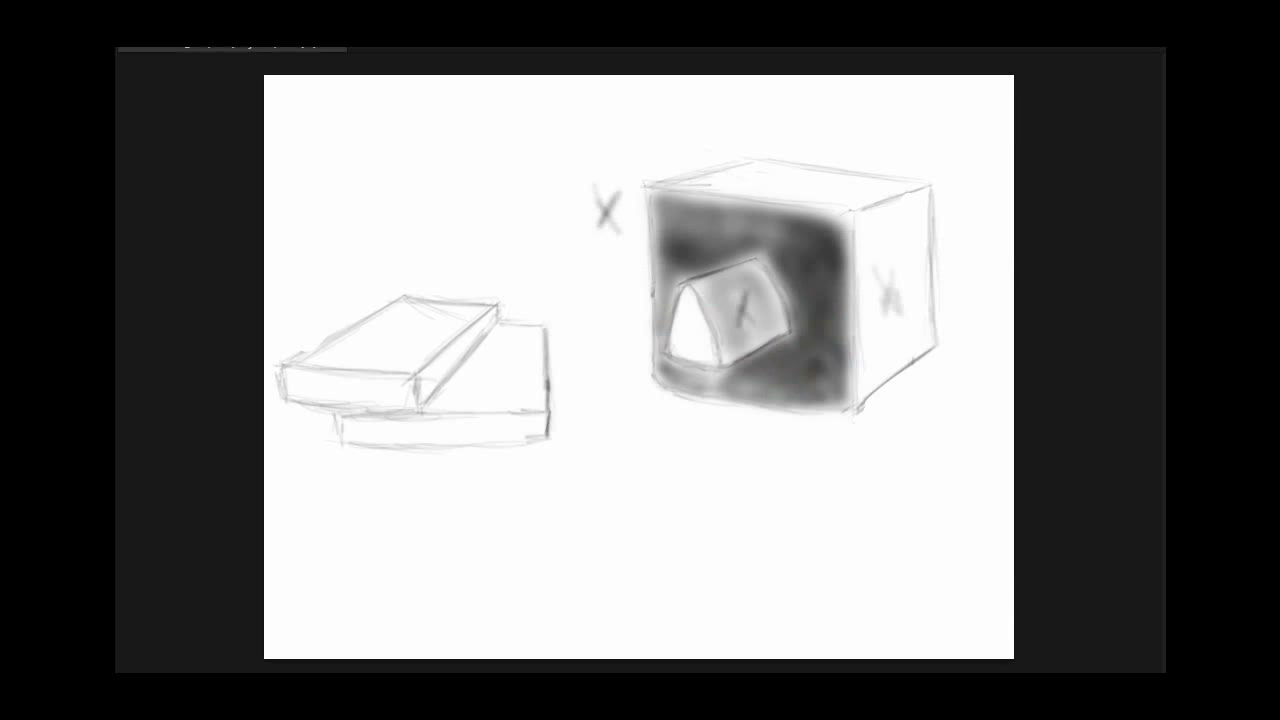
pyautogui.moveTo(680, 342)
pyautogui.mouseDown()
pyautogui.moveTo(688, 304)
pyautogui.moveTo(678, 348)
pyautogui.mouseUp()
# Draw light perspective guide lines above the cube and off its right side
pyautogui.moveTo(934, 106); pyautogui.dragTo(768, 128)
pyautogui.moveTo(872, 114); pyautogui.dragTo(712, 152)
pyautogui.moveTo(1012, 148); pyautogui.dragTo(940, 280)
pyautogui.moveTo(1004, 166); pyautogui.dragTo(938, 312)
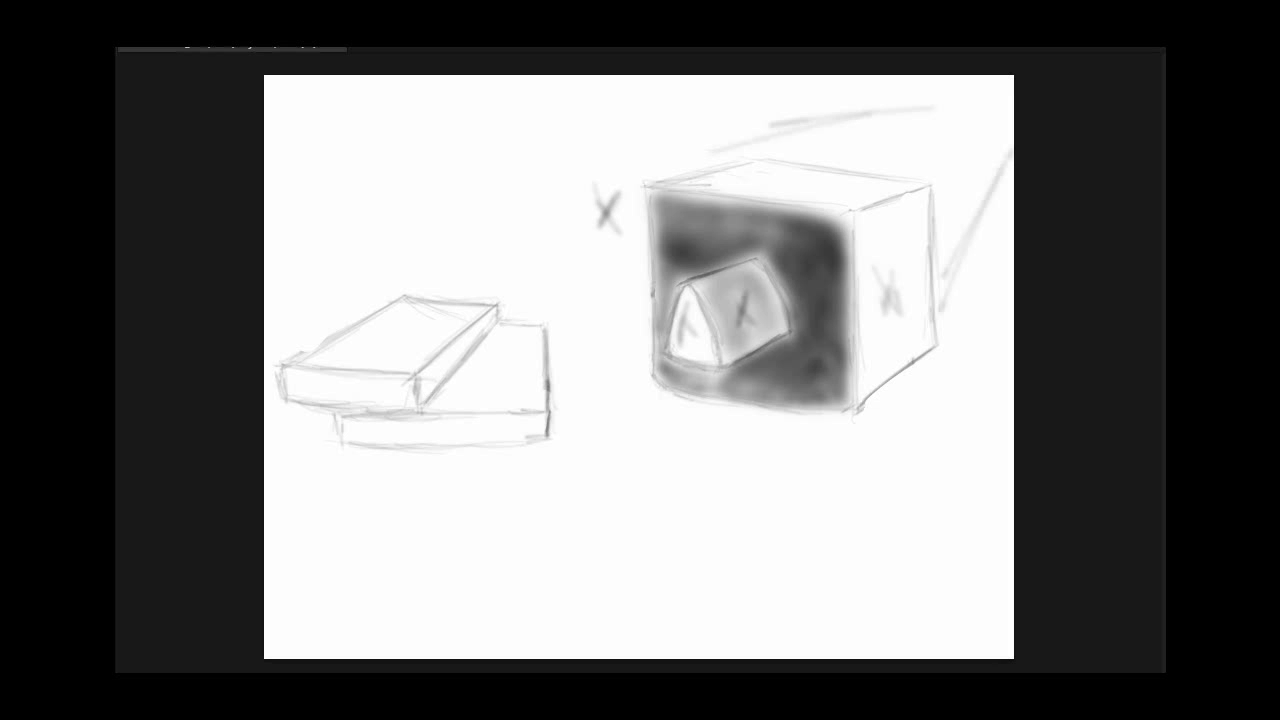
# Paint soft dark shading over the cube's right face and top face
pyautogui.moveTo(840, 280); pyautogui.dragTo(840, 395)
pyautogui.moveTo(830, 210); pyautogui.dragTo(890, 320)
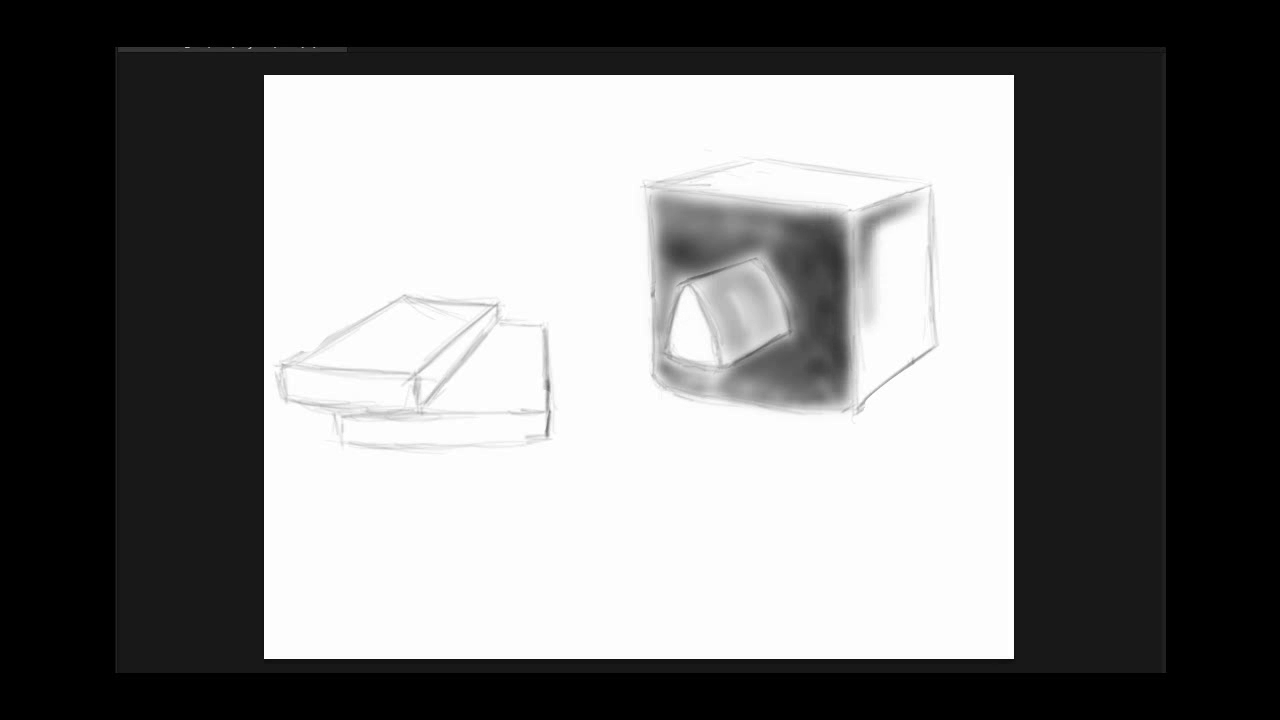
pyautogui.moveTo(900, 190); pyautogui.dragTo(895, 370)
pyautogui.moveTo(900, 250); pyautogui.dragTo(900, 400)
pyautogui.moveTo(900, 210); pyautogui.dragTo(895, 380)
pyautogui.moveTo(690, 185); pyautogui.dragTo(910, 185)
# Darken the arch interior, the cube's left edge and the area below the arch
pyautogui.moveTo(690, 295)
pyautogui.mouseDown()
pyautogui.moveTo(680, 360)
pyautogui.moveTo(665, 210)
pyautogui.mouseUp()
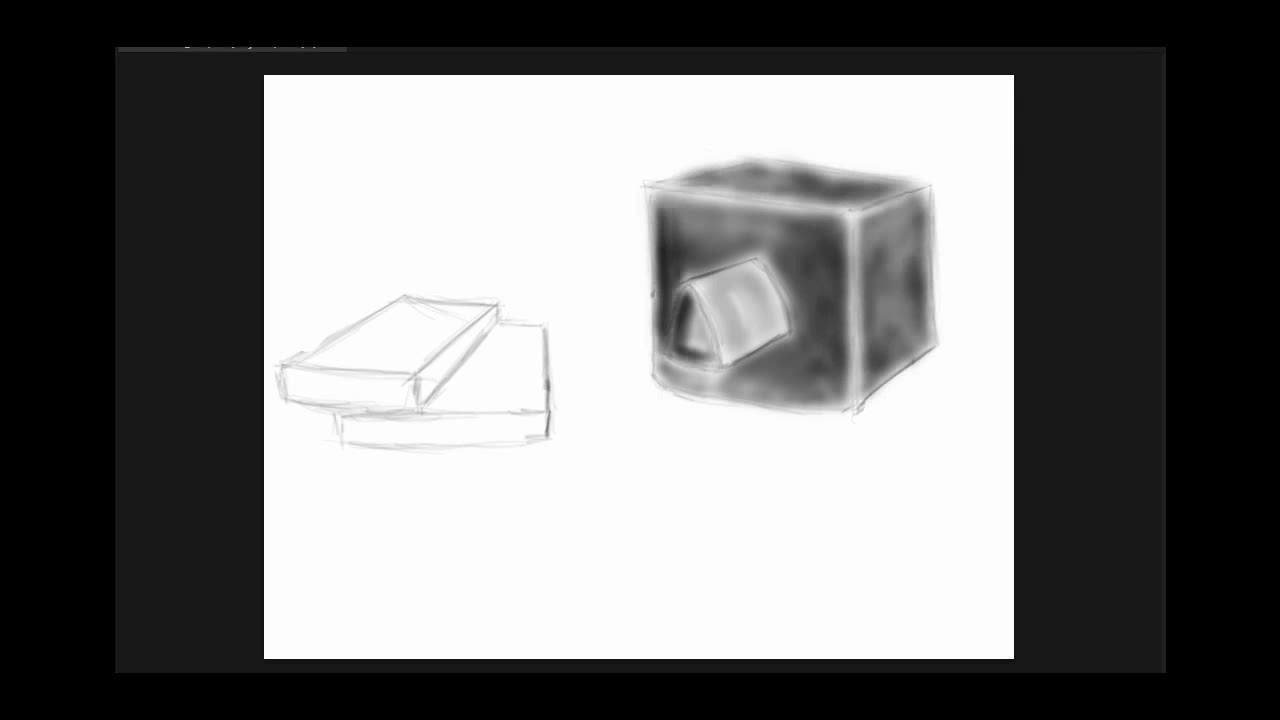
pyautogui.moveTo(660, 340); pyautogui.dragTo(720, 235)
pyautogui.moveTo(650, 270)
pyautogui.mouseDown()
pyautogui.moveTo(720, 195)
pyautogui.moveTo(660, 385)
pyautogui.mouseUp()
pyautogui.moveTo(660, 340)
pyautogui.mouseDown()
pyautogui.moveTo(710, 395)
pyautogui.moveTo(765, 405)
pyautogui.mouseUp()
pyautogui.moveTo(680, 390); pyautogui.dragTo(805, 355)
pyautogui.moveTo(730, 405)
pyautogui.mouseDown()
pyautogui.moveTo(840, 305)
pyautogui.moveTo(825, 250)
pyautogui.moveTo(765, 345)
pyautogui.mouseUp()
# Darken the front face around the arch and shade the arch's sides, highlighting its lit face
pyautogui.moveTo(840, 215); pyautogui.dragTo(835, 315)
pyautogui.moveTo(655, 210)
pyautogui.mouseDown()
pyautogui.moveTo(760, 270)
pyautogui.moveTo(820, 265)
pyautogui.mouseUp()
pyautogui.moveTo(720, 255)
pyautogui.mouseDown()
pyautogui.moveTo(790, 330)
pyautogui.moveTo(780, 360)
pyautogui.mouseUp()
pyautogui.moveTo(790, 265); pyautogui.dragTo(725, 360)
pyautogui.moveTo(670, 315); pyautogui.dragTo(705, 365)
pyautogui.moveTo(695, 290)
pyautogui.mouseDown()
pyautogui.moveTo(680, 360)
pyautogui.moveTo(715, 370)
pyautogui.mouseUp()
pyautogui.moveTo(705, 320)
pyautogui.mouseDown()
pyautogui.moveTo(760, 275)
pyautogui.moveTo(765, 355)
pyautogui.mouseUp()
pyautogui.moveTo(685, 300)
pyautogui.mouseDown()
pyautogui.moveTo(700, 358)
pyautogui.moveTo(715, 365)
pyautogui.moveTo(730, 270)
pyautogui.moveTo(748, 264)
pyautogui.moveTo(778, 305)
pyautogui.mouseUp()
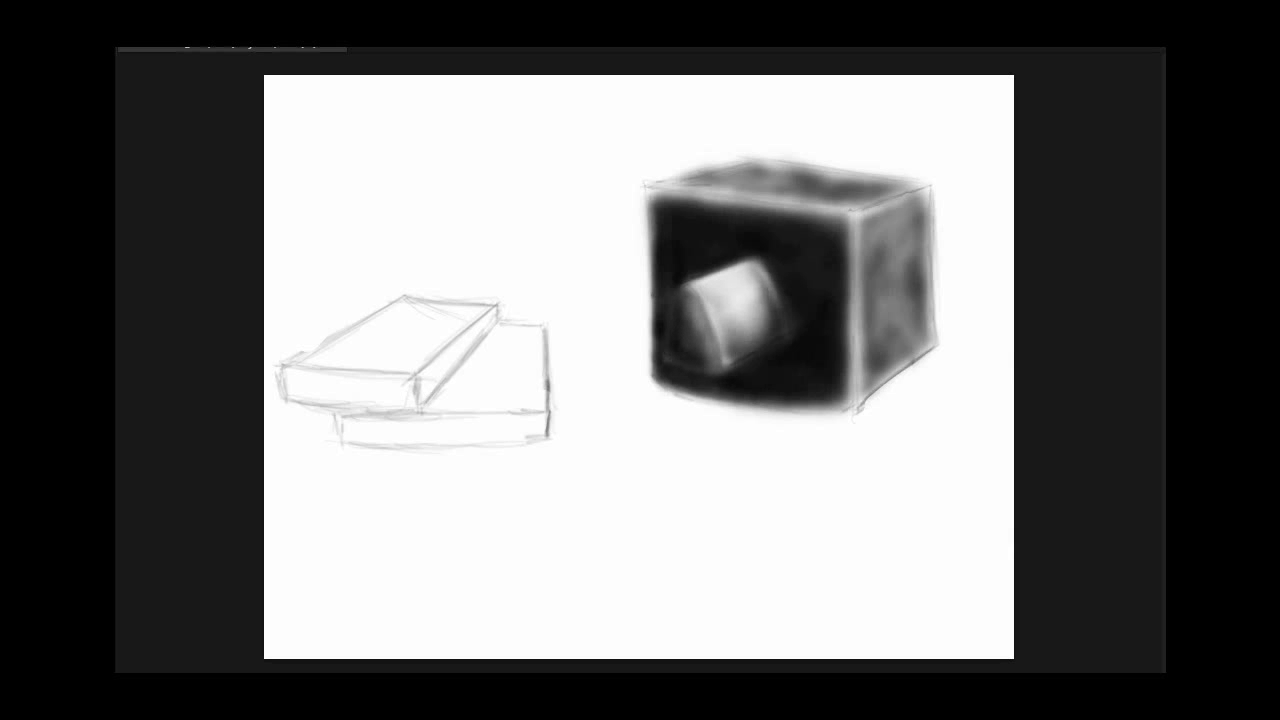
# Lighten the dark front face to mid-grey while keeping the lower-left edge dark
pyautogui.moveTo(775, 240); pyautogui.dragTo(835, 350)
pyautogui.moveTo(710, 215); pyautogui.dragTo(840, 300)
pyautogui.moveTo(660, 205); pyautogui.dragTo(745, 280)
pyautogui.moveTo(675, 250)
pyautogui.mouseDown()
pyautogui.moveTo(760, 280)
pyautogui.moveTo(800, 345)
pyautogui.mouseUp()
pyautogui.moveTo(785, 275); pyautogui.dragTo(840, 385)
pyautogui.moveTo(765, 330); pyautogui.dragTo(845, 400)
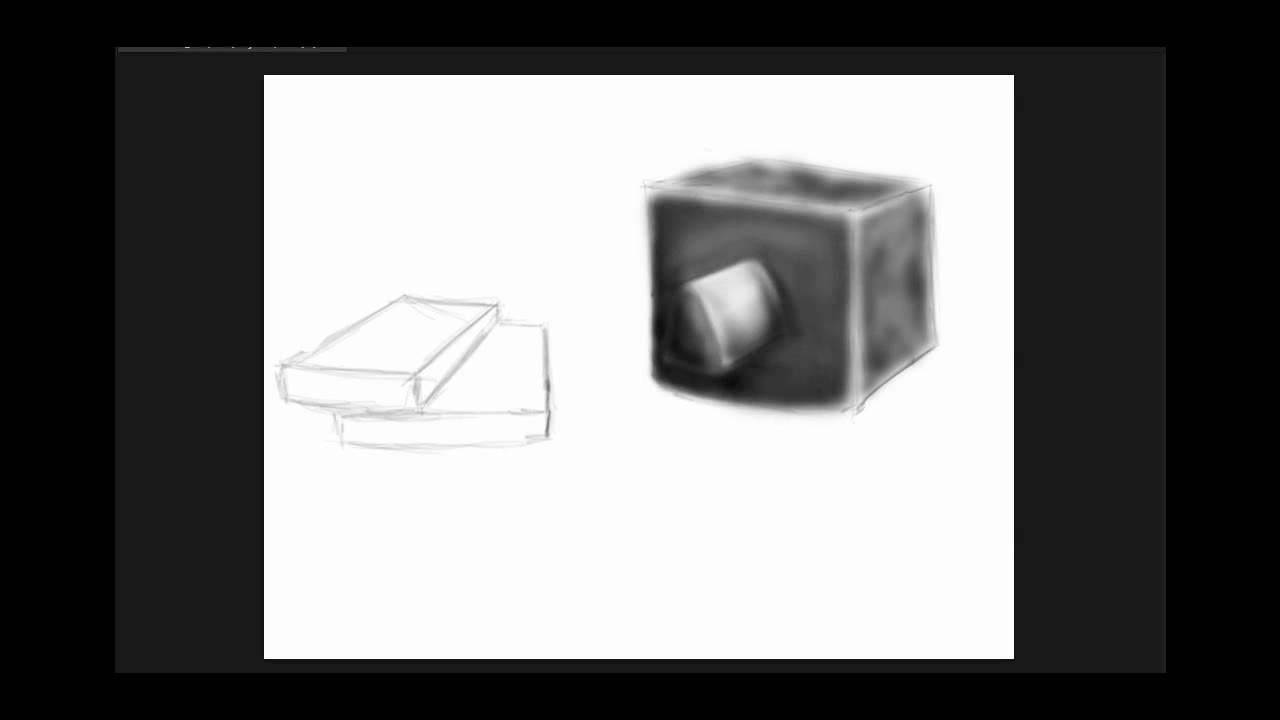
pyautogui.moveTo(652, 320)
pyautogui.mouseDown()
pyautogui.moveTo(655, 370)
pyautogui.moveTo(672, 386)
pyautogui.moveTo(750, 390)
pyautogui.mouseUp()
# Refine light and shadow along the arch's left side and edges
pyautogui.moveTo(676, 265); pyautogui.dragTo(708, 258)
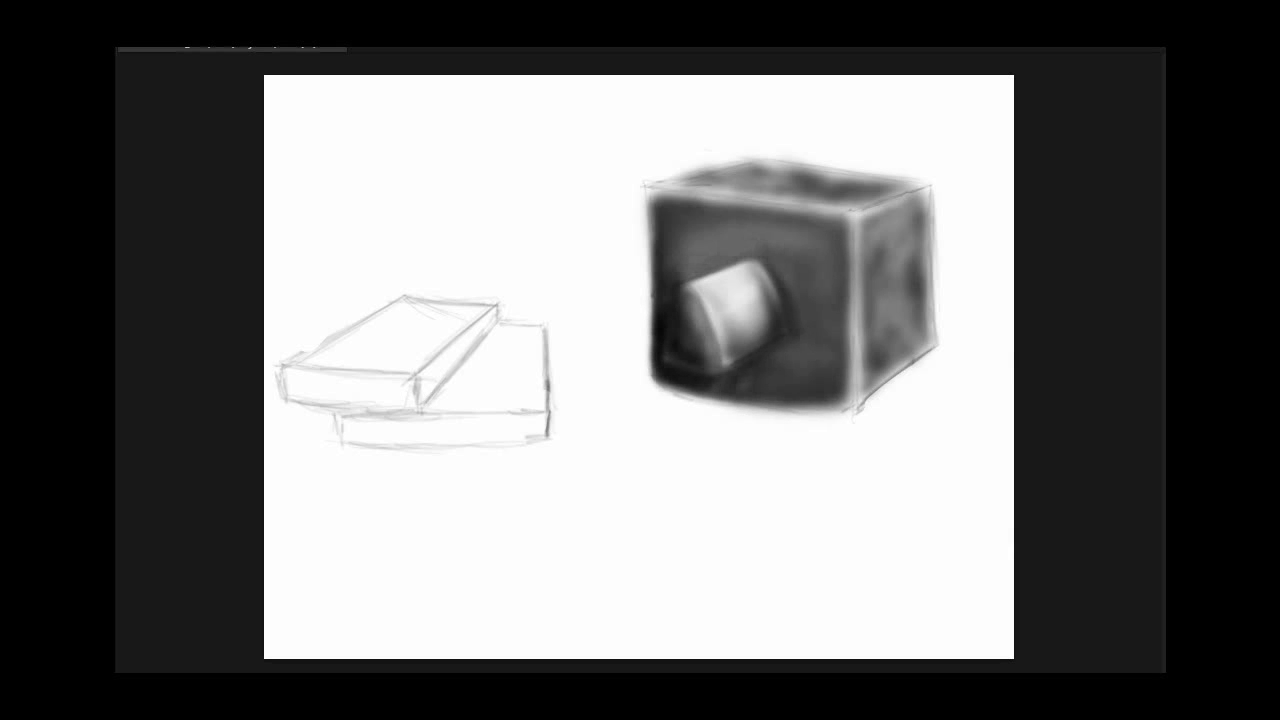
pyautogui.moveTo(790, 250); pyautogui.dragTo(835, 380)
pyautogui.moveTo(678, 345)
pyautogui.mouseDown()
pyautogui.moveTo(688, 292)
pyautogui.moveTo(715, 350)
pyautogui.mouseUp()
pyautogui.moveTo(690, 286)
pyautogui.mouseDown()
pyautogui.moveTo(728, 364)
pyautogui.moveTo(684, 292)
pyautogui.moveTo(700, 350)
pyautogui.moveTo(718, 368)
pyautogui.moveTo(726, 342)
pyautogui.moveTo(716, 366)
pyautogui.mouseUp()
pyautogui.moveTo(706, 324)
pyautogui.mouseDown()
pyautogui.moveTo(684, 354)
pyautogui.moveTo(672, 344)
pyautogui.mouseUp()
pyautogui.moveTo(676, 290)
pyautogui.mouseDown()
pyautogui.moveTo(650, 320)
pyautogui.moveTo(700, 378)
pyautogui.moveTo(726, 386)
pyautogui.mouseUp()
# Darken around and beneath the arch and define its right edge with light and shadow
pyautogui.moveTo(654, 260); pyautogui.dragTo(652, 326)
pyautogui.moveTo(700, 258); pyautogui.dragTo(664, 284)
pyautogui.moveTo(694, 386)
pyautogui.mouseDown()
pyautogui.moveTo(742, 384)
pyautogui.moveTo(712, 370)
pyautogui.mouseUp()
pyautogui.moveTo(790, 338); pyautogui.dragTo(746, 382)
pyautogui.moveTo(788, 264)
pyautogui.mouseDown()
pyautogui.moveTo(784, 330)
pyautogui.moveTo(776, 296)
pyautogui.mouseUp()
pyautogui.moveTo(788, 264); pyautogui.dragTo(794, 310)
# Clean up the cube's top-left inner edge, top edge and right edge
pyautogui.moveTo(690, 216)
pyautogui.mouseDown()
pyautogui.moveTo(722, 216)
pyautogui.moveTo(676, 278)
pyautogui.mouseUp()
pyautogui.moveTo(840, 244); pyautogui.dragTo(842, 284)
pyautogui.moveTo(646, 190); pyautogui.dragTo(756, 158)
pyautogui.moveTo(932, 194); pyautogui.dragTo(932, 348)
pyautogui.moveTo(826, 200)
pyautogui.mouseDown()
pyautogui.moveTo(892, 178)
pyautogui.moveTo(876, 278)
pyautogui.moveTo(888, 320)
pyautogui.mouseUp()
# Brighten the cube's right face and smooth the top face to an even light grey
pyautogui.moveTo(914, 204); pyautogui.dragTo(914, 294)
pyautogui.moveTo(918, 264); pyautogui.dragTo(866, 318)
pyautogui.moveTo(916, 216); pyautogui.dragTo(922, 224)
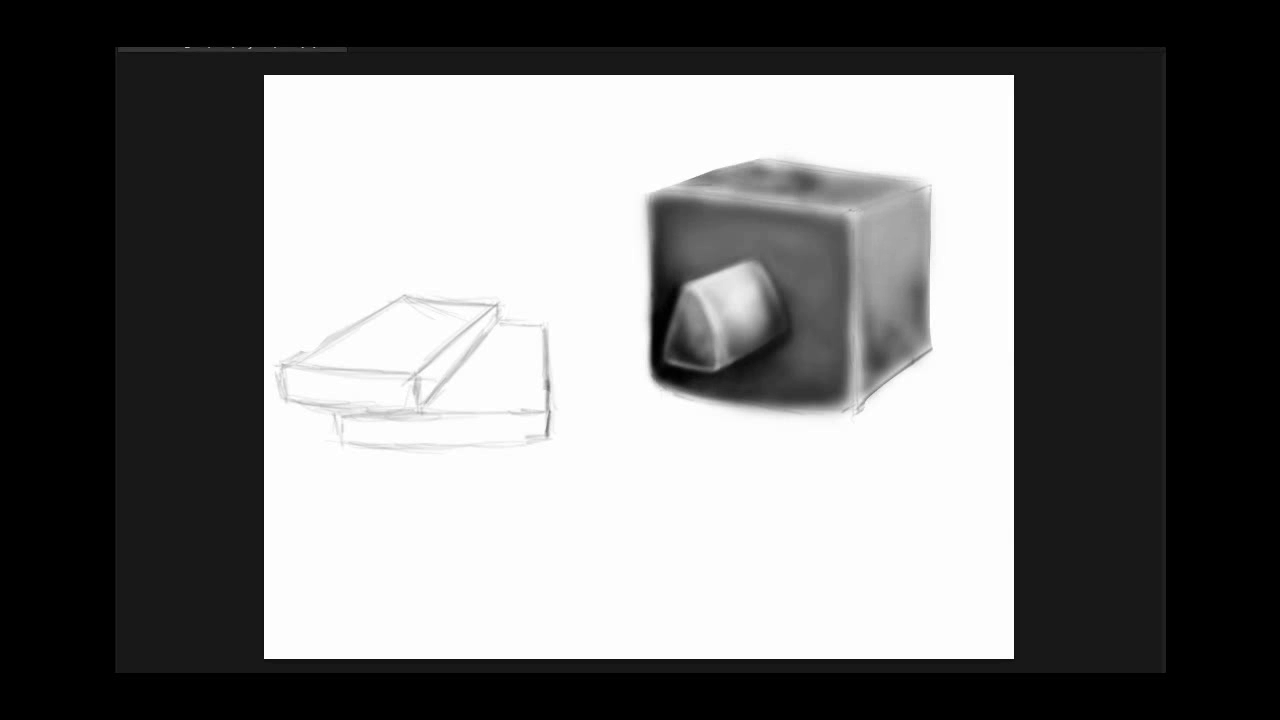
pyautogui.moveTo(862, 178)
pyautogui.mouseDown()
pyautogui.moveTo(786, 196)
pyautogui.moveTo(798, 194)
pyautogui.moveTo(756, 172)
pyautogui.moveTo(660, 184)
pyautogui.mouseUp()
pyautogui.moveTo(806, 206); pyautogui.dragTo(696, 210)
pyautogui.moveTo(878, 172); pyautogui.dragTo(856, 174)
pyautogui.moveTo(932, 182); pyautogui.dragTo(914, 192)
pyautogui.moveTo(860, 258); pyautogui.dragTo(858, 362)
pyautogui.press('Return')
# Smooth the cube's top face and brighten its front and right faces
pyautogui.moveTo(856, 182); pyautogui.dragTo(748, 188)
pyautogui.moveTo(904, 190); pyautogui.dragTo(848, 196)
pyautogui.moveTo(810, 206)
pyautogui.mouseDown()
pyautogui.moveTo(738, 210)
pyautogui.moveTo(736, 240)
pyautogui.moveTo(700, 290)
pyautogui.mouseUp()
pyautogui.moveTo(850, 222); pyautogui.dragTo(744, 300)
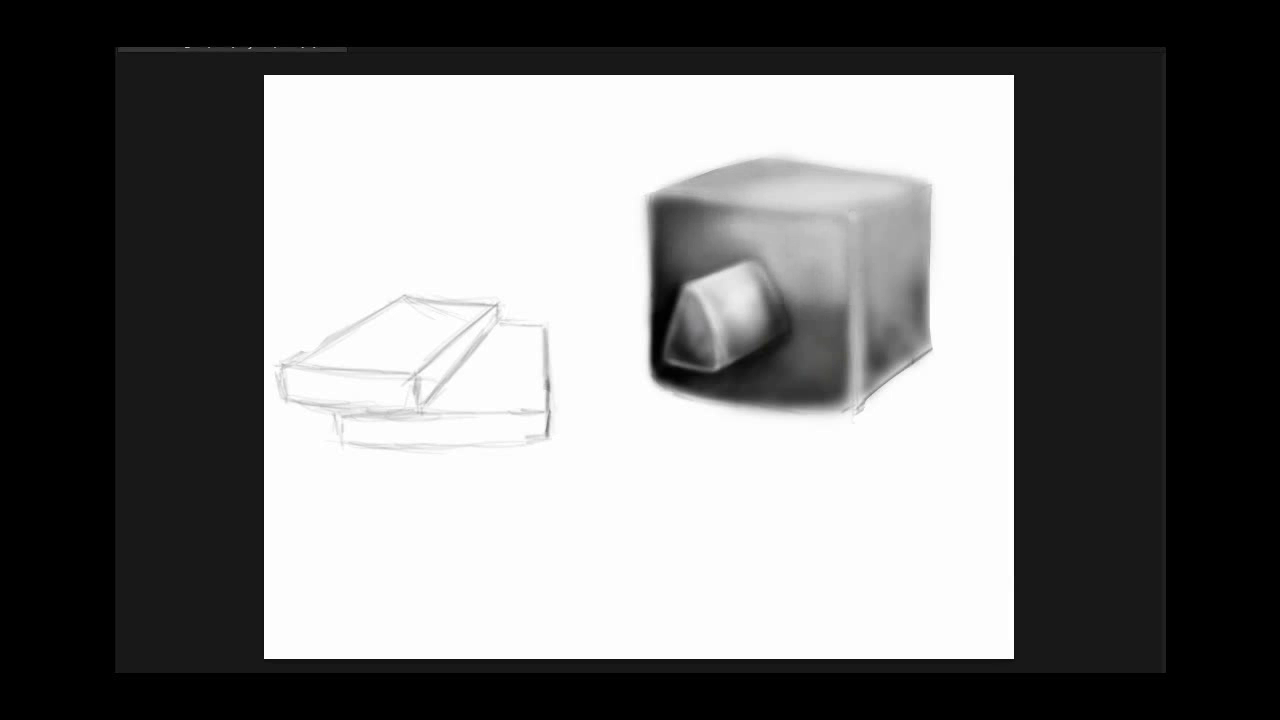
pyautogui.moveTo(784, 214); pyautogui.dragTo(692, 262)
pyautogui.moveTo(900, 215); pyautogui.dragTo(866, 270)
pyautogui.moveTo(920, 195); pyautogui.dragTo(900, 315)
pyautogui.moveTo(845, 265); pyautogui.dragTo(795, 355)
pyautogui.moveTo(765, 175); pyautogui.dragTo(692, 222)
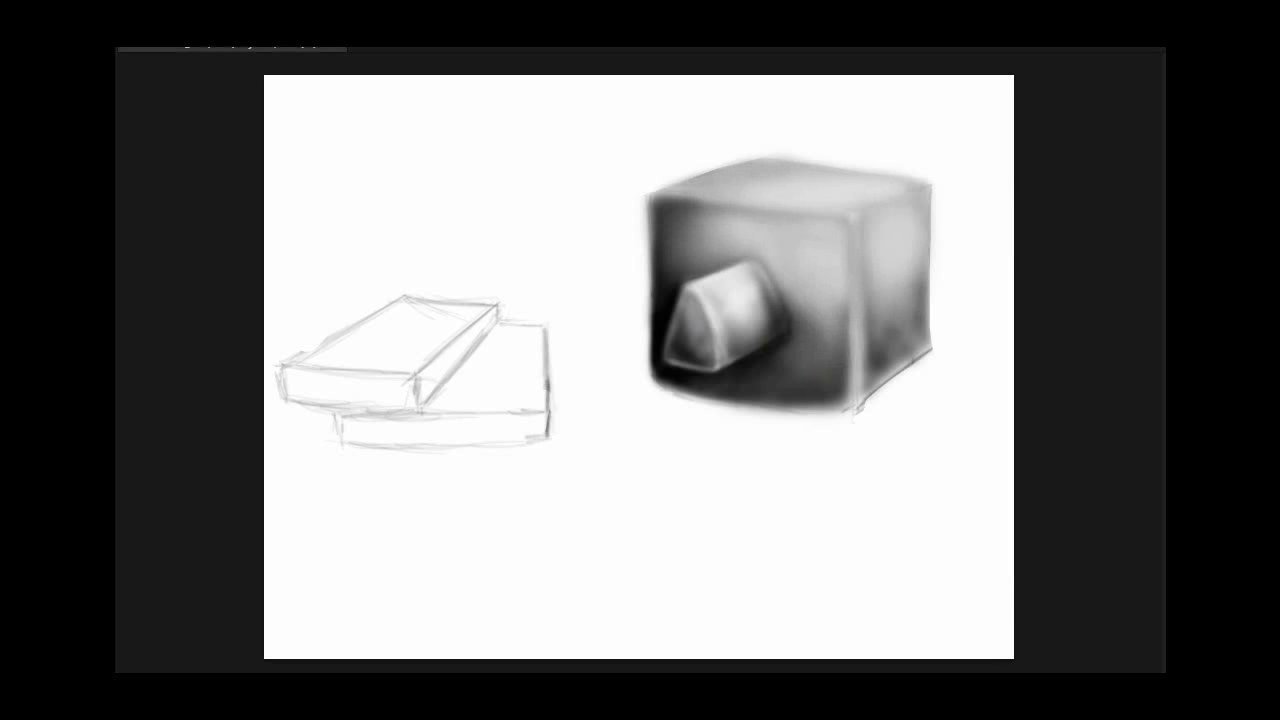
# Rework the cube's left and top-left edges into a crisp light-and-dark silhouette
pyautogui.moveTo(780, 162); pyautogui.dragTo(650, 198)
pyautogui.moveTo(668, 272); pyautogui.dragTo(666, 320)
pyautogui.moveTo(684, 244)
pyautogui.mouseDown()
pyautogui.moveTo(660, 318)
pyautogui.moveTo(664, 268)
pyautogui.mouseUp()
pyautogui.moveTo(686, 184); pyautogui.dragTo(650, 214)
pyautogui.moveTo(648, 190); pyautogui.dragTo(648, 270)
pyautogui.moveTo(648, 226); pyautogui.dragTo(651, 376)
pyautogui.moveTo(654, 344); pyautogui.dragTo(651, 380)
pyautogui.moveTo(650, 280); pyautogui.dragTo(652, 384)
pyautogui.moveTo(650, 218); pyautogui.dragTo(650, 304)
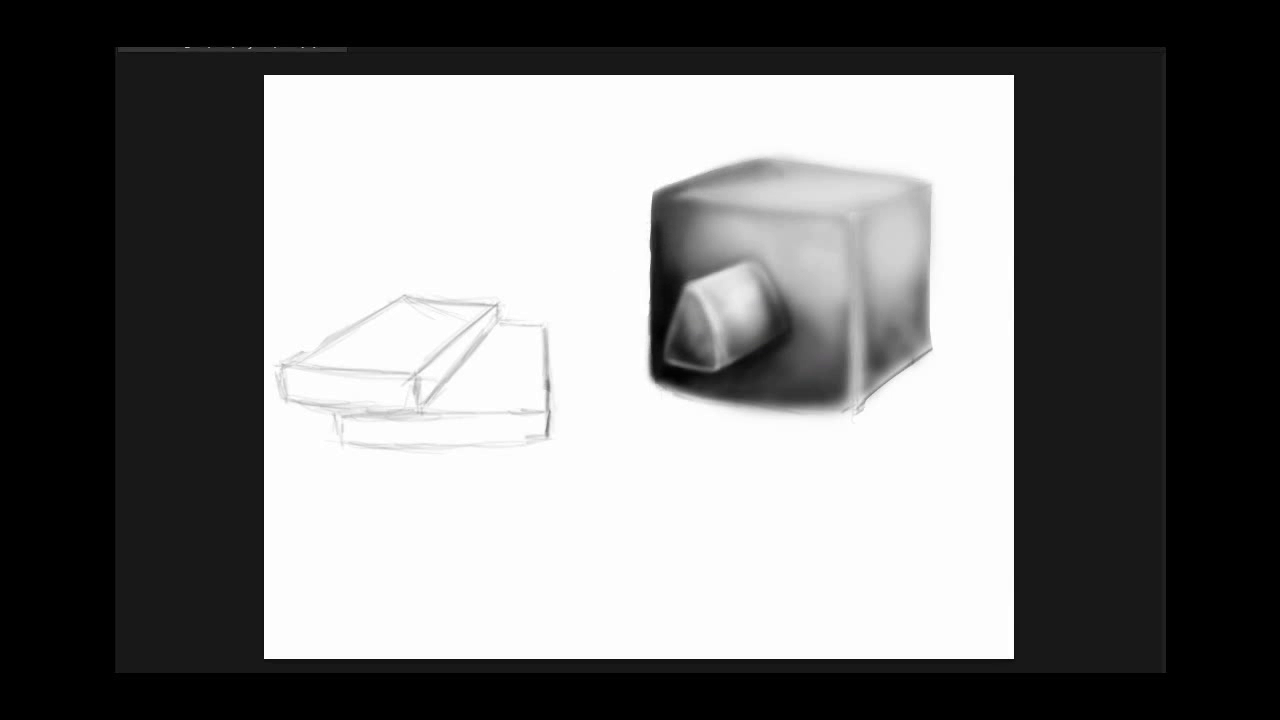
pyautogui.moveTo(651, 240); pyautogui.dragTo(650, 384)
pyautogui.moveTo(652, 288); pyautogui.dragTo(652, 368)
pyautogui.moveTo(690, 188)
pyautogui.mouseDown()
pyautogui.moveTo(820, 162)
pyautogui.moveTo(712, 182)
pyautogui.mouseUp()
# Darken the cube's bottom-right edge, front vertical edge and lower front face
pyautogui.moveTo(860, 335); pyautogui.dragTo(862, 400)
pyautogui.moveTo(930, 350); pyautogui.dragTo(848, 412)
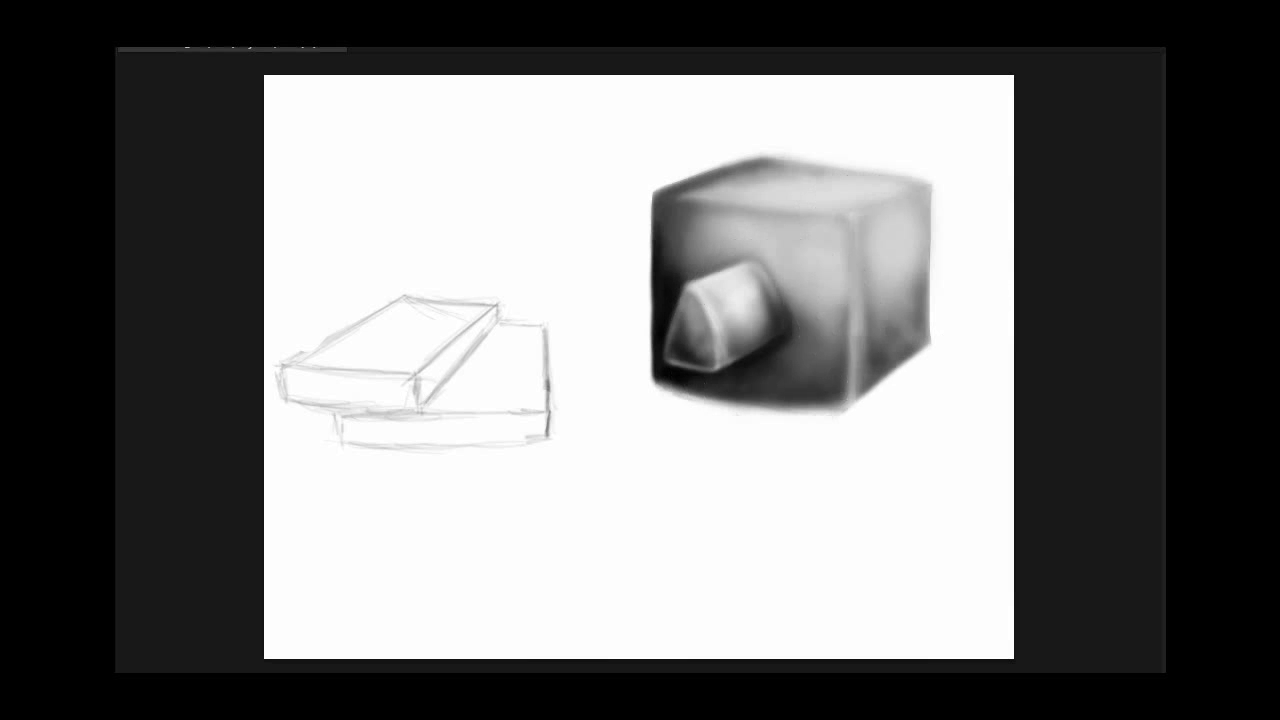
pyautogui.moveTo(862, 316); pyautogui.dragTo(848, 408)
pyautogui.moveTo(920, 354)
pyautogui.mouseDown()
pyautogui.moveTo(846, 410)
pyautogui.moveTo(860, 400)
pyautogui.mouseUp()
pyautogui.moveTo(930, 324)
pyautogui.mouseDown()
pyautogui.moveTo(854, 406)
pyautogui.moveTo(860, 390)
pyautogui.mouseUp()
pyautogui.moveTo(890, 305); pyautogui.dragTo(856, 385)
pyautogui.moveTo(912, 270)
pyautogui.mouseDown()
pyautogui.moveTo(852, 350)
pyautogui.moveTo(836, 405)
pyautogui.mouseUp()
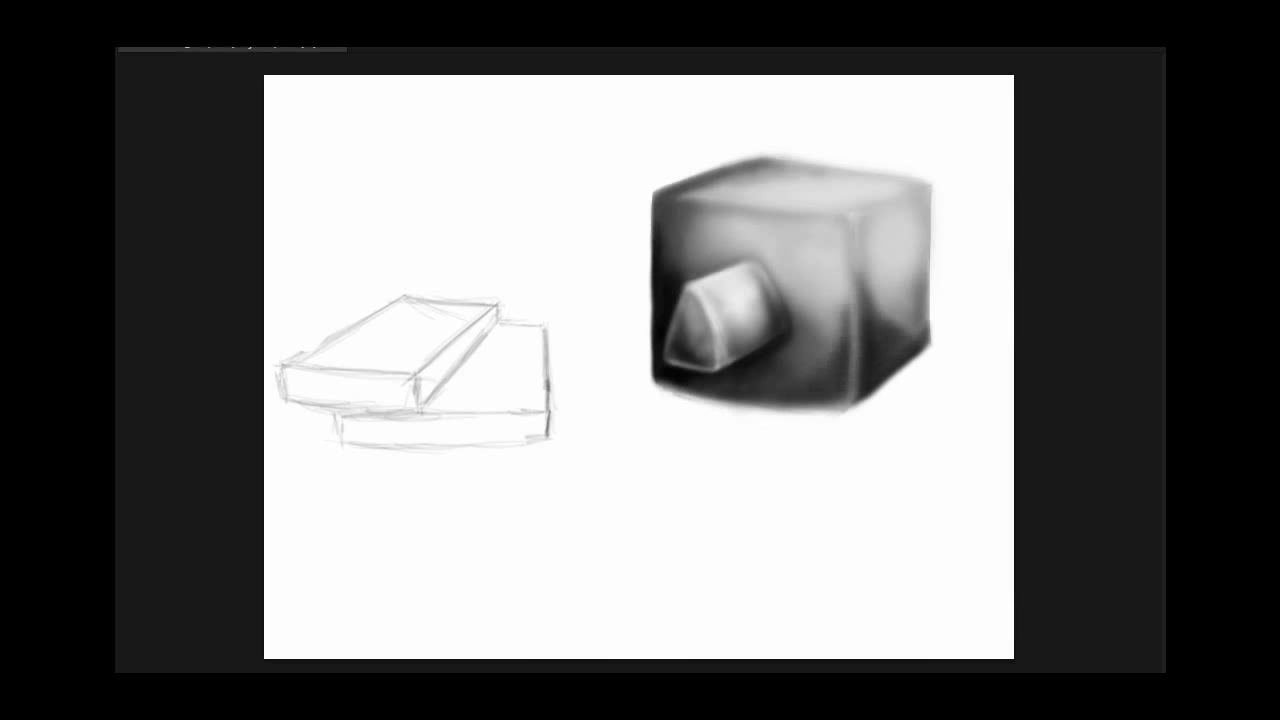
pyautogui.moveTo(850, 330); pyautogui.dragTo(770, 380)
pyautogui.moveTo(834, 310); pyautogui.dragTo(818, 406)
pyautogui.moveTo(858, 352); pyautogui.dragTo(854, 408)
pyautogui.moveTo(856, 300)
pyautogui.mouseDown()
pyautogui.moveTo(856, 384)
pyautogui.moveTo(858, 340)
pyautogui.mouseUp()
pyautogui.moveTo(856, 262)
pyautogui.mouseDown()
pyautogui.moveTo(856, 318)
pyautogui.moveTo(900, 330)
pyautogui.moveTo(886, 304)
pyautogui.moveTo(836, 326)
pyautogui.mouseUp()
pyautogui.moveTo(842, 336); pyautogui.dragTo(844, 414)
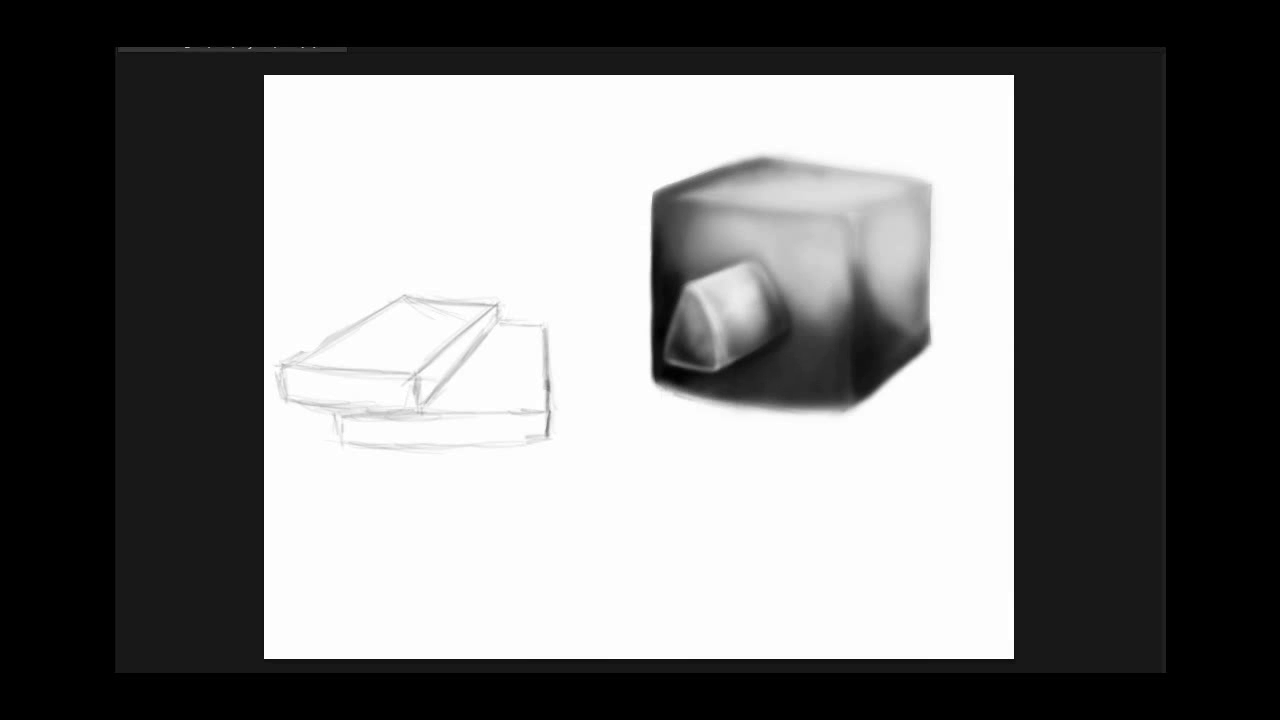
# Darken the cube's right and top edges, then soften the top edge lighter
pyautogui.moveTo(914, 244)
pyautogui.mouseDown()
pyautogui.moveTo(928, 328)
pyautogui.moveTo(918, 342)
pyautogui.mouseUp()
pyautogui.moveTo(923, 196)
pyautogui.mouseDown()
pyautogui.moveTo(925, 322)
pyautogui.moveTo(930, 234)
pyautogui.mouseUp()
pyautogui.moveTo(918, 190)
pyautogui.mouseDown()
pyautogui.moveTo(786, 158)
pyautogui.moveTo(902, 182)
pyautogui.mouseUp()
pyautogui.moveTo(866, 172); pyautogui.dragTo(928, 200)
pyautogui.moveTo(770, 158)
pyautogui.mouseDown()
pyautogui.moveTo(898, 170)
pyautogui.moveTo(786, 160)
pyautogui.moveTo(930, 196)
pyautogui.moveTo(780, 158)
pyautogui.moveTo(690, 178)
pyautogui.mouseUp()
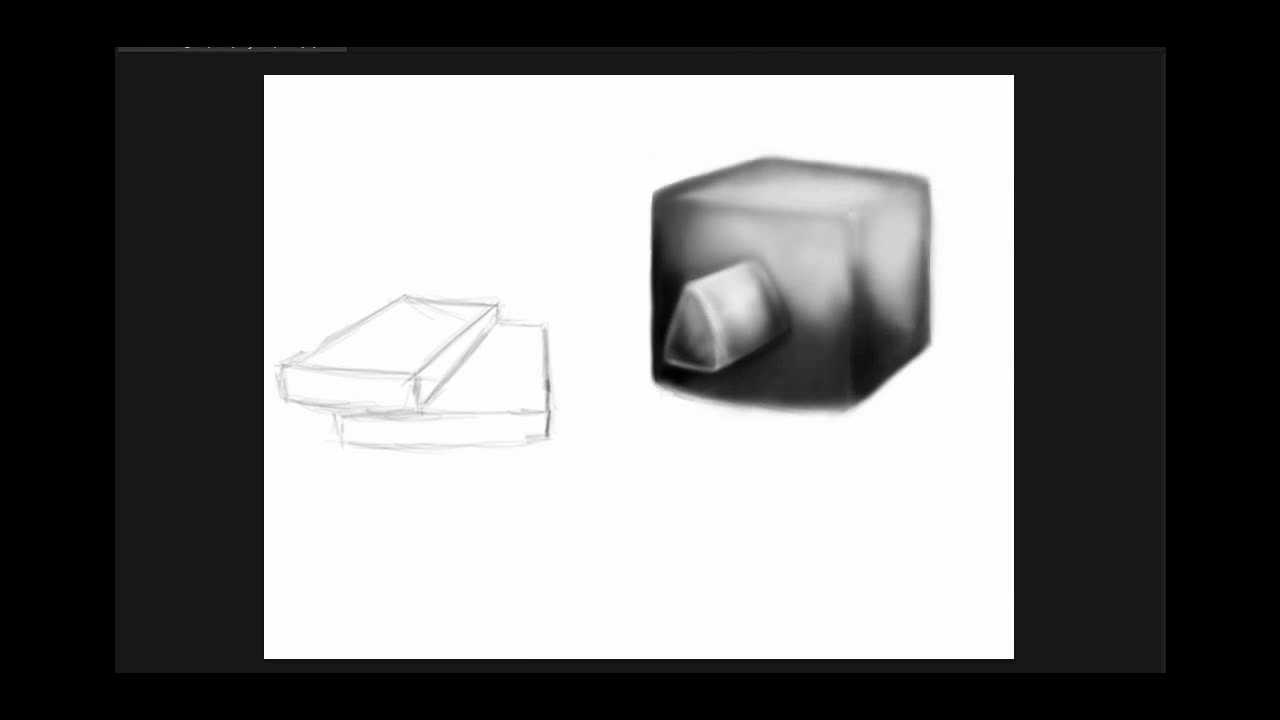
# Brighten the cube's top, right and front-right edges and the wedge highlight
pyautogui.moveTo(756, 294); pyautogui.dragTo(762, 280)
pyautogui.moveTo(842, 216)
pyautogui.mouseDown()
pyautogui.moveTo(852, 280)
pyautogui.moveTo(878, 206)
pyautogui.moveTo(814, 221)
pyautogui.moveTo(850, 286)
pyautogui.mouseUp()
pyautogui.moveTo(810, 214); pyautogui.dragTo(736, 212)
pyautogui.moveTo(856, 212)
pyautogui.mouseDown()
pyautogui.moveTo(890, 200)
pyautogui.moveTo(820, 216)
pyautogui.mouseUp()
pyautogui.moveTo(848, 246); pyautogui.dragTo(848, 258)
pyautogui.moveTo(738, 310); pyautogui.dragTo(750, 304)
pyautogui.moveTo(656, 382)
pyautogui.mouseDown()
pyautogui.moveTo(736, 408)
pyautogui.moveTo(820, 412)
pyautogui.mouseUp()
# Darken the cube's bottom edge, lighten its right edge and refine the top-left edge
pyautogui.moveTo(770, 412); pyautogui.dragTo(854, 406)
pyautogui.moveTo(690, 384); pyautogui.dragTo(846, 410)
pyautogui.moveTo(752, 400); pyautogui.dragTo(860, 408)
pyautogui.moveTo(852, 246); pyautogui.dragTo(854, 302)
pyautogui.moveTo(856, 220)
pyautogui.mouseDown()
pyautogui.moveTo(892, 200)
pyautogui.moveTo(814, 215)
pyautogui.moveTo(855, 296)
pyautogui.mouseUp()
pyautogui.moveTo(660, 194)
pyautogui.mouseDown()
pyautogui.moveTo(740, 206)
pyautogui.moveTo(692, 198)
pyautogui.moveTo(700, 208)
pyautogui.mouseUp()
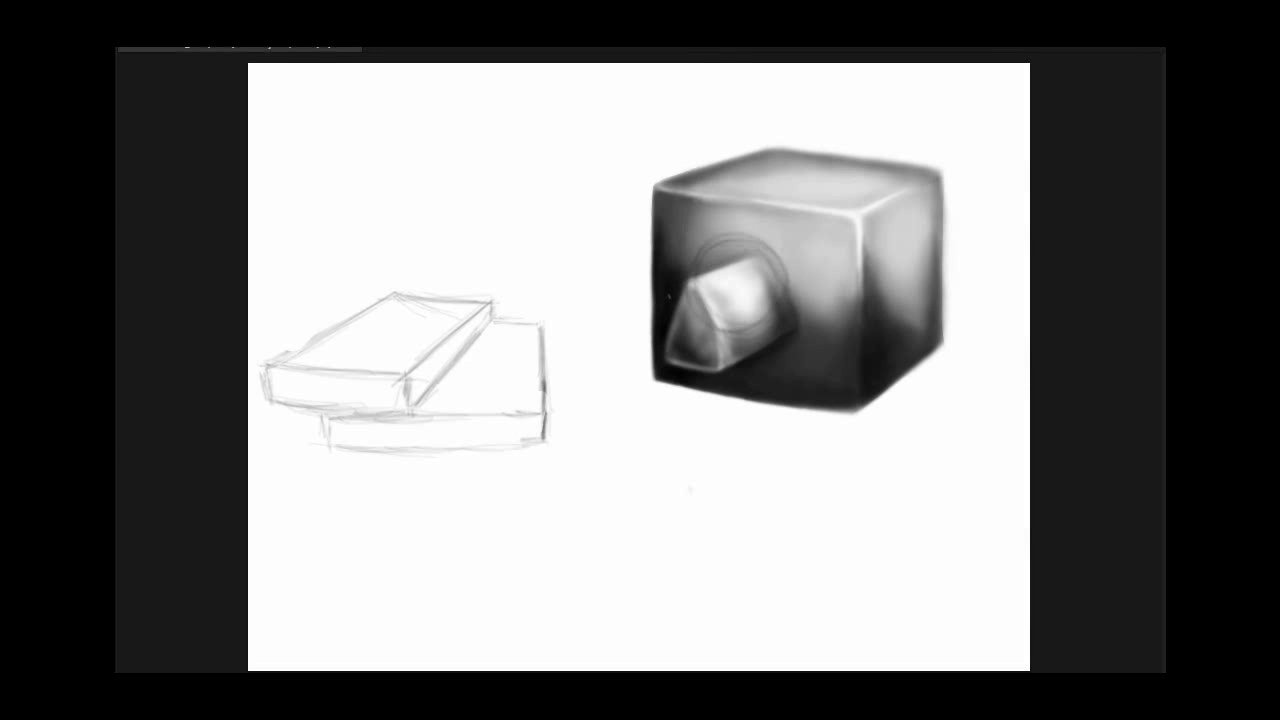
# Sketch direction lines, circles and short strokes around the cube's top-right and front
pyautogui.moveTo(678, 154); pyautogui.dragTo(784, 110)
pyautogui.moveTo(1006, 140); pyautogui.dragTo(968, 270)
pyautogui.moveTo(998, 170); pyautogui.dragTo(970, 276)
pyautogui.moveTo(850, 172)
pyautogui.mouseDown()
pyautogui.moveTo(830, 255)
pyautogui.moveTo(884, 190)
pyautogui.mouseUp()
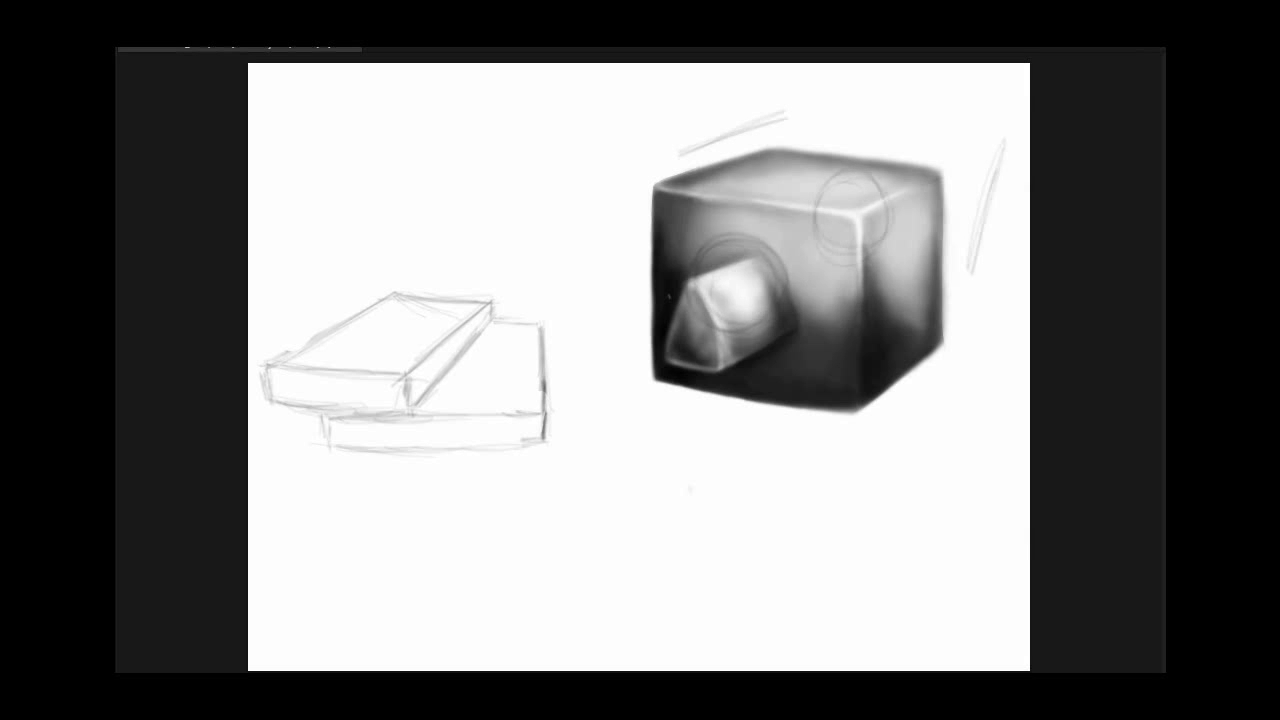
pyautogui.moveTo(768, 188); pyautogui.dragTo(814, 168)
pyautogui.moveTo(866, 214); pyautogui.dragTo(960, 256)
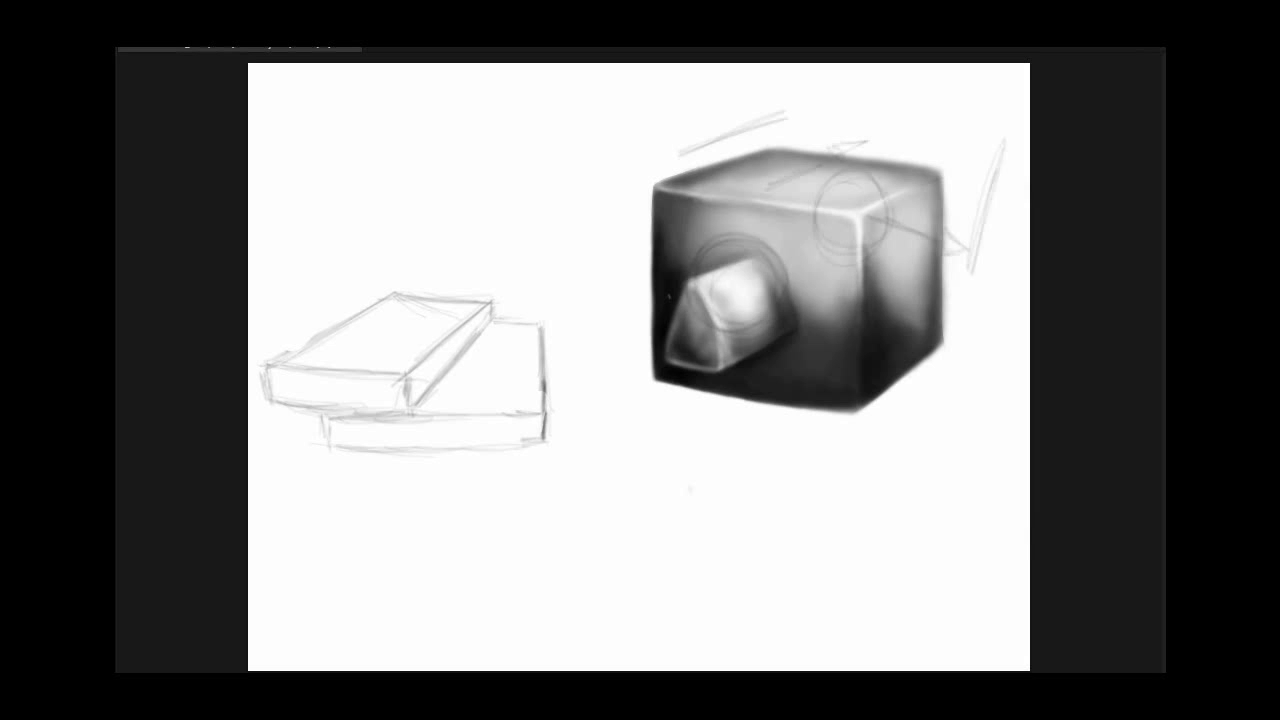
pyautogui.moveTo(792, 228); pyautogui.dragTo(818, 216)
pyautogui.moveTo(750, 252); pyautogui.dragTo(774, 244)
# Draw a vertical construction line left of the cube and circle the slab sketches
pyautogui.moveTo(533, 168)
pyautogui.mouseDown()
pyautogui.moveTo(536, 227)
pyautogui.moveTo(535, 214)
pyautogui.mouseUp()
pyautogui.moveTo(410, 245)
pyautogui.mouseDown()
pyautogui.moveTo(435, 482)
pyautogui.moveTo(470, 468)
pyautogui.mouseUp()
pyautogui.moveTo(533, 172)
pyautogui.mouseDown()
pyautogui.moveTo(584, 145)
pyautogui.moveTo(590, 168)
pyautogui.moveTo(608, 150)
pyautogui.moveTo(626, 156)
pyautogui.mouseUp()
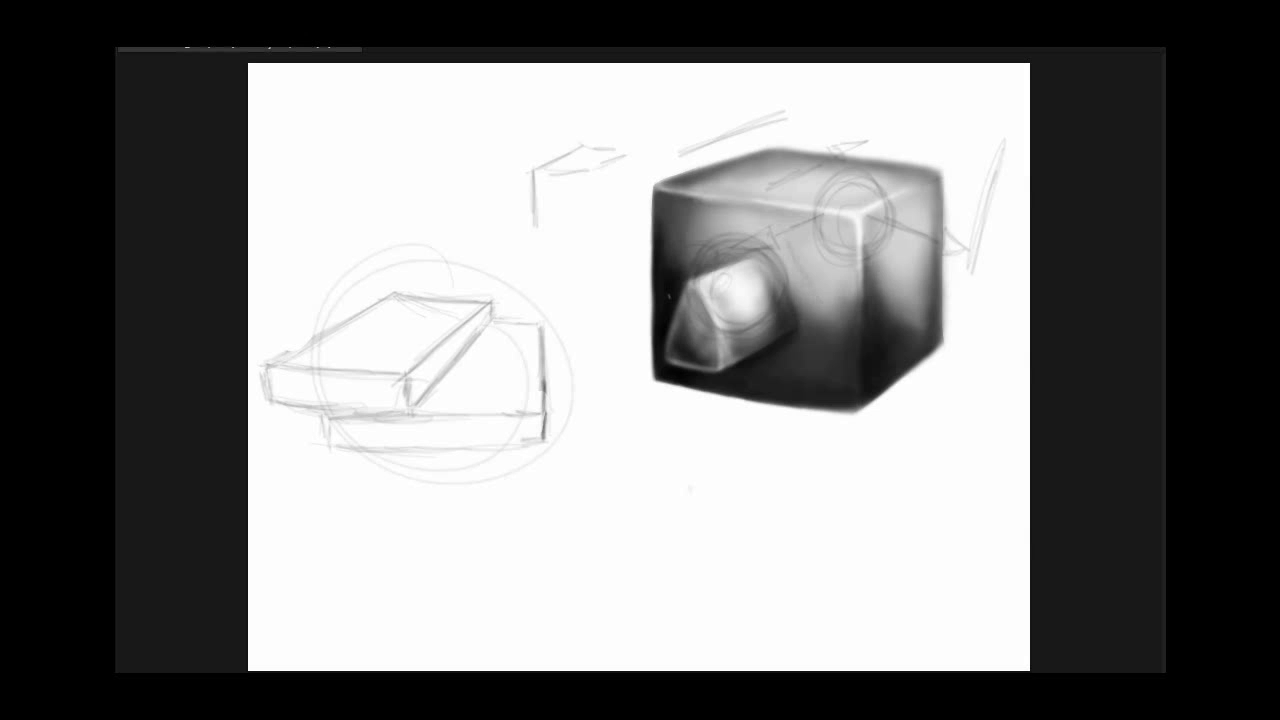
# Sketch loose ellipses around the slabs and an upward arrow beneath them
pyautogui.moveTo(798, 228); pyautogui.dragTo(784, 238)
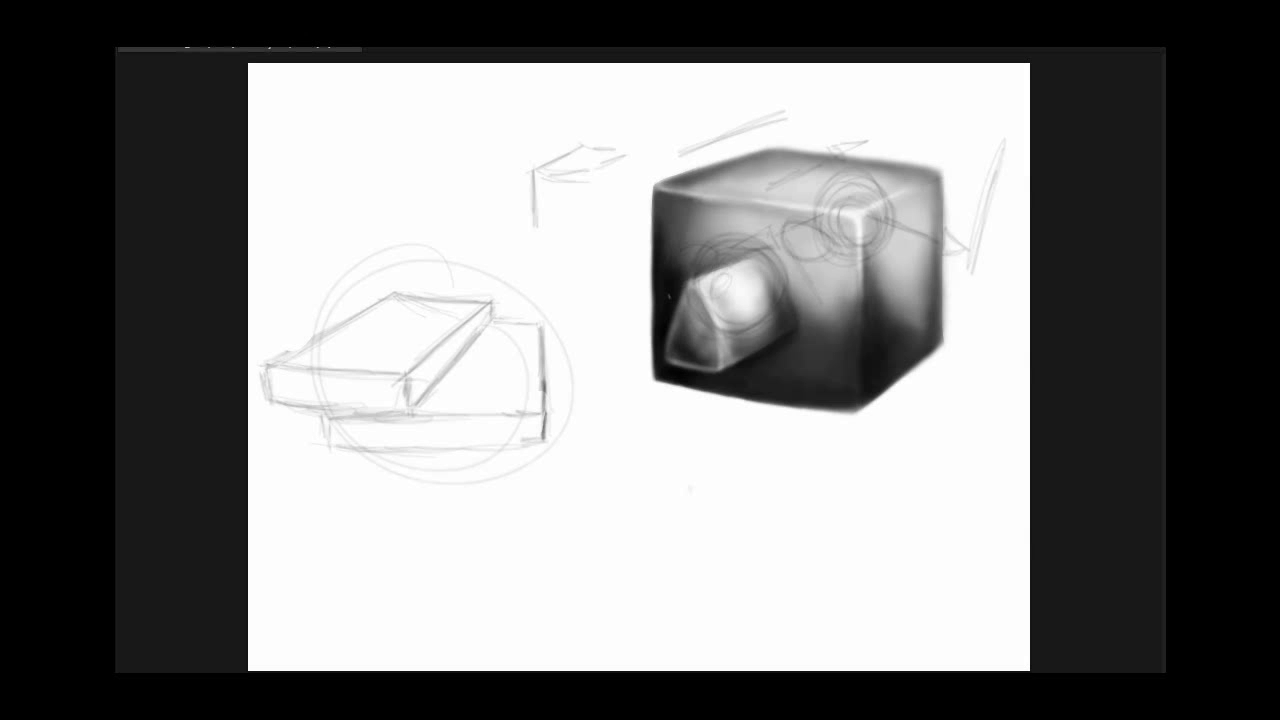
pyautogui.moveTo(440, 486)
pyautogui.mouseDown()
pyautogui.moveTo(590, 312)
pyautogui.moveTo(566, 380)
pyautogui.mouseUp()
pyautogui.moveTo(310, 357); pyautogui.dragTo(509, 457)
pyautogui.moveTo(316, 307); pyautogui.dragTo(575, 368)
pyautogui.moveTo(416, 266); pyautogui.dragTo(560, 320)
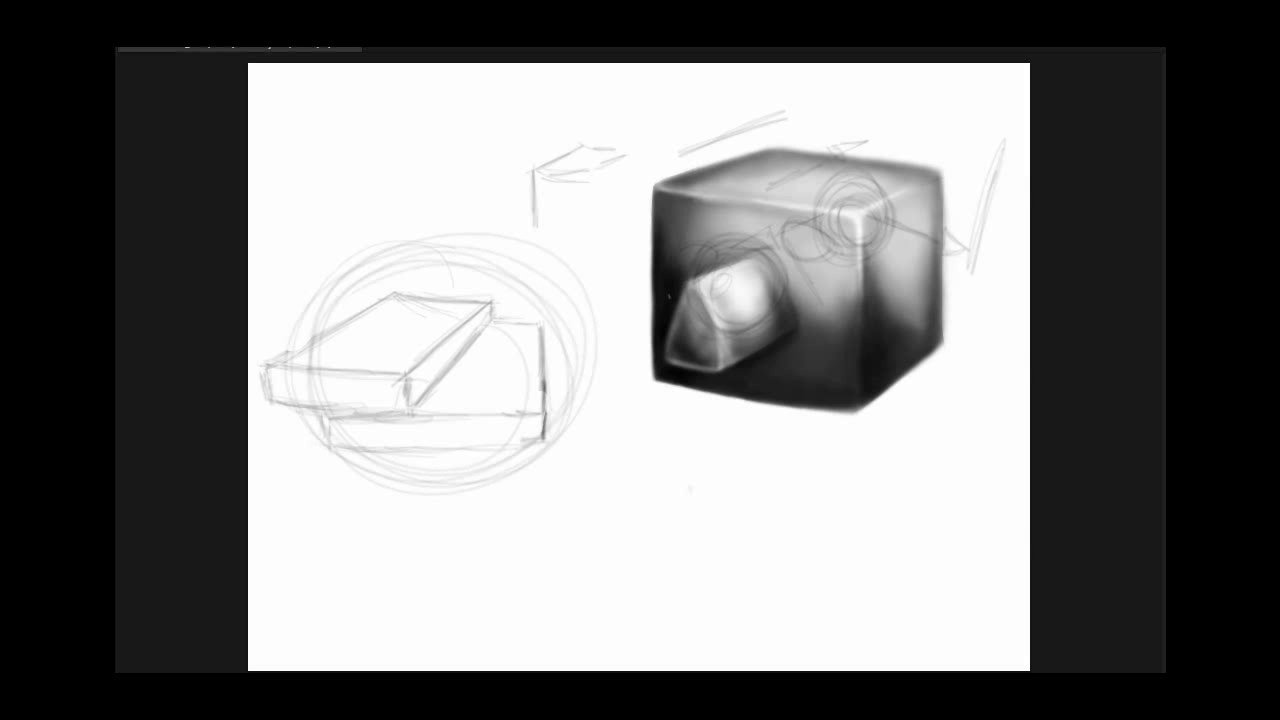
pyautogui.moveTo(419, 498); pyautogui.dragTo(415, 592)
pyautogui.moveTo(422, 466)
pyautogui.mouseDown()
pyautogui.moveTo(393, 518)
pyautogui.moveTo(450, 518)
pyautogui.mouseUp()
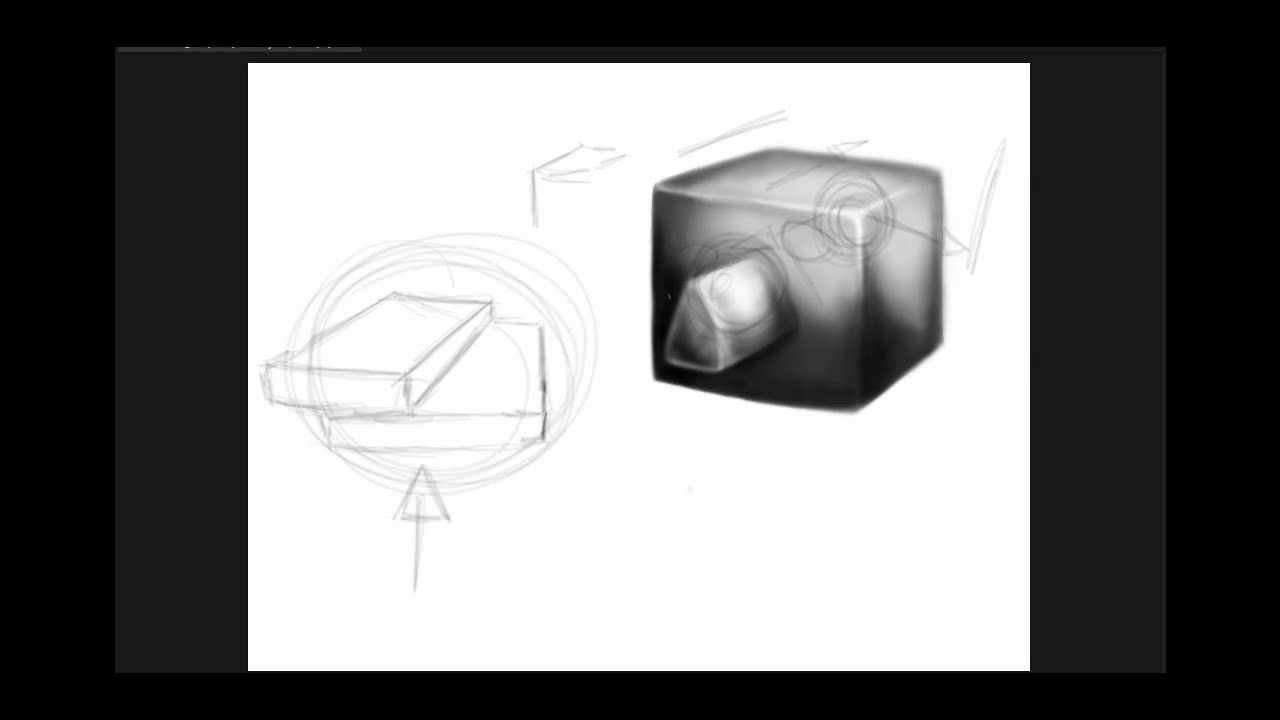
# Add curves on the slab's top and side and strokes along the slabs' lower edges
pyautogui.moveTo(358, 286); pyautogui.dragTo(456, 284)
pyautogui.moveTo(466, 296); pyautogui.dragTo(486, 330)
pyautogui.moveTo(390, 286); pyautogui.dragTo(456, 288)
pyautogui.moveTo(472, 356)
pyautogui.mouseDown()
pyautogui.moveTo(530, 348)
pyautogui.moveTo(538, 312)
pyautogui.moveTo(450, 350)
pyautogui.mouseUp()
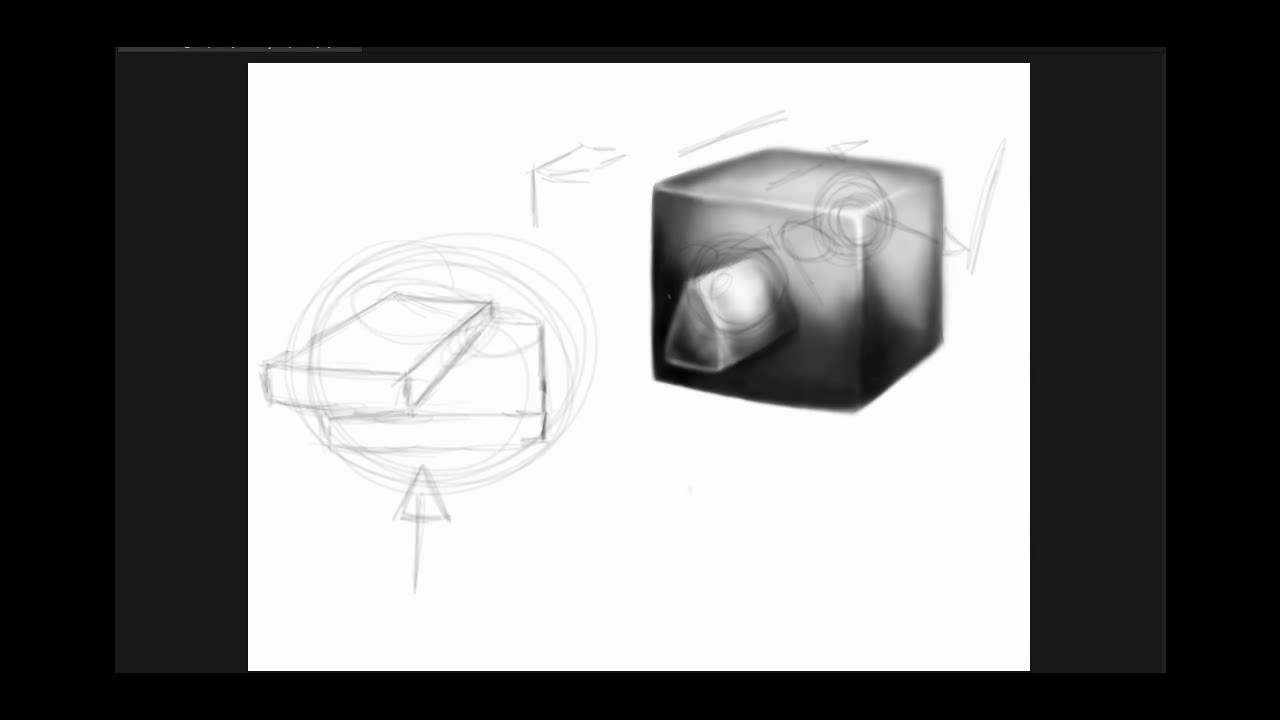
pyautogui.moveTo(276, 392); pyautogui.dragTo(530, 432)
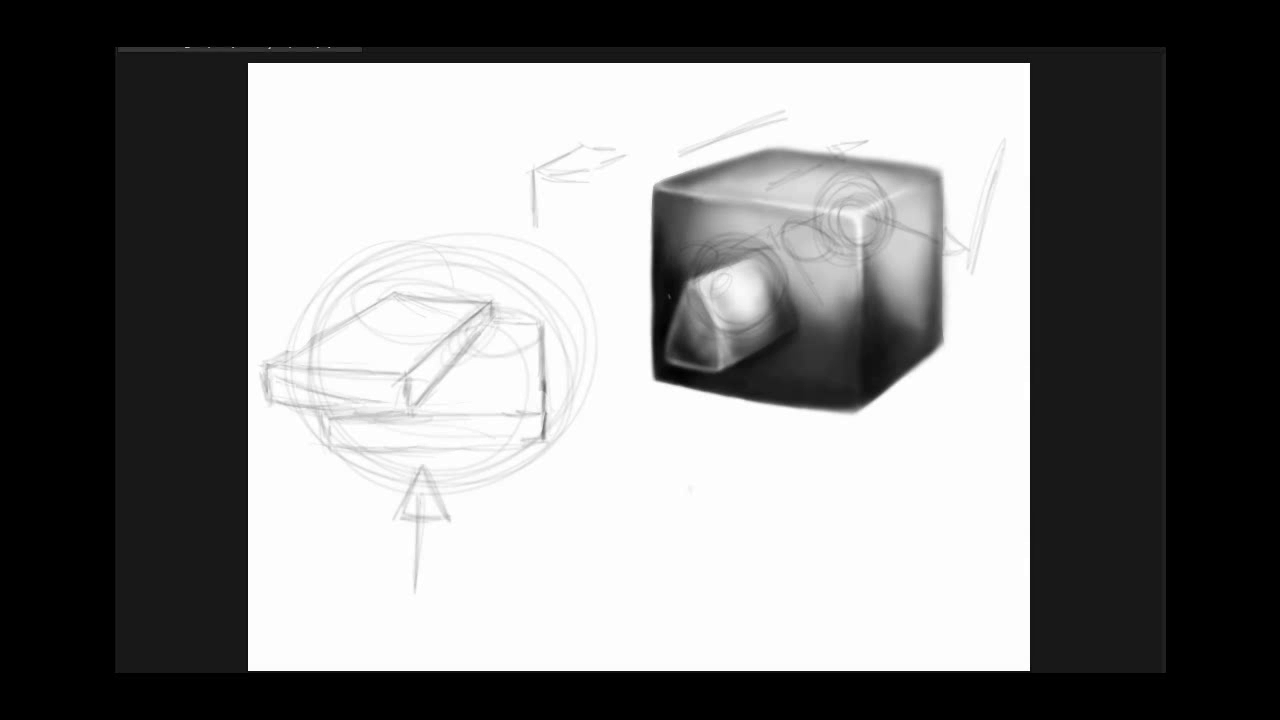
pyautogui.moveTo(354, 422); pyautogui.dragTo(488, 438)
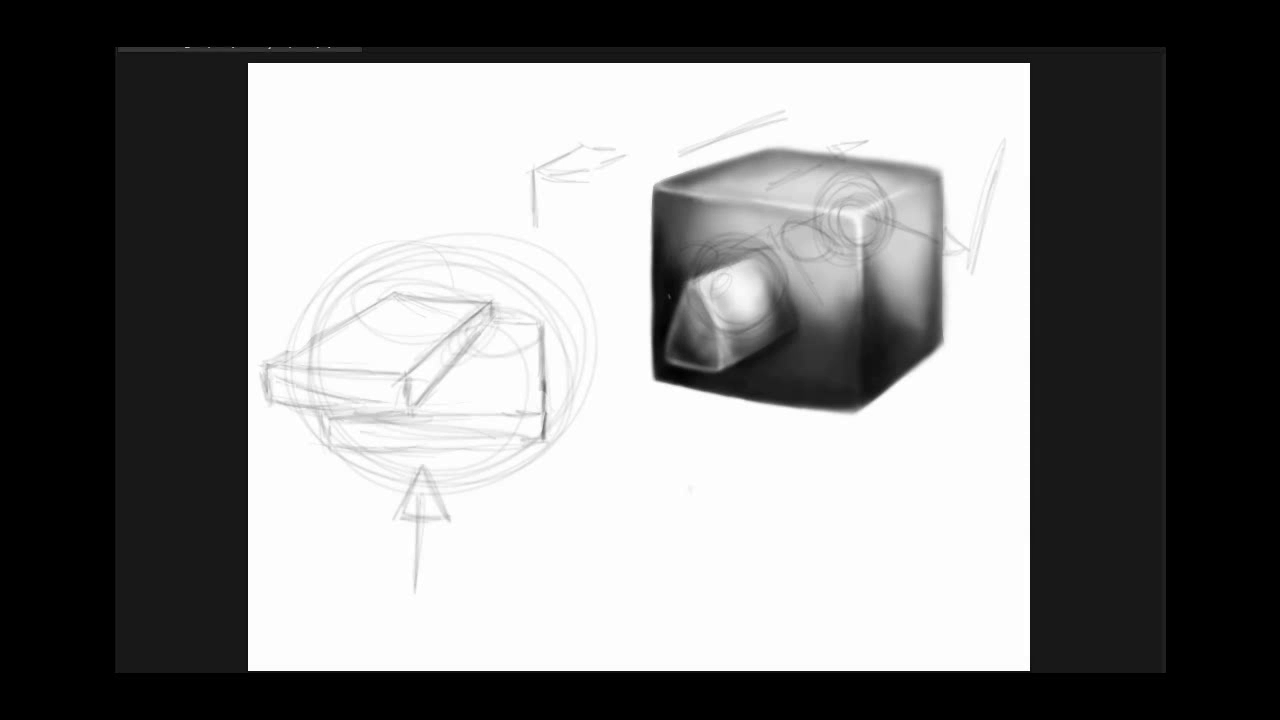
# Select both slabs with a polygonal outline and fill the selection dark grey
pyautogui.click(806, 218)
pyautogui.click(900, 260)
pyautogui.click(908, 485)
pyautogui.click(496, 495)
pyautogui.click(494, 432)
pyautogui.click(374, 347)
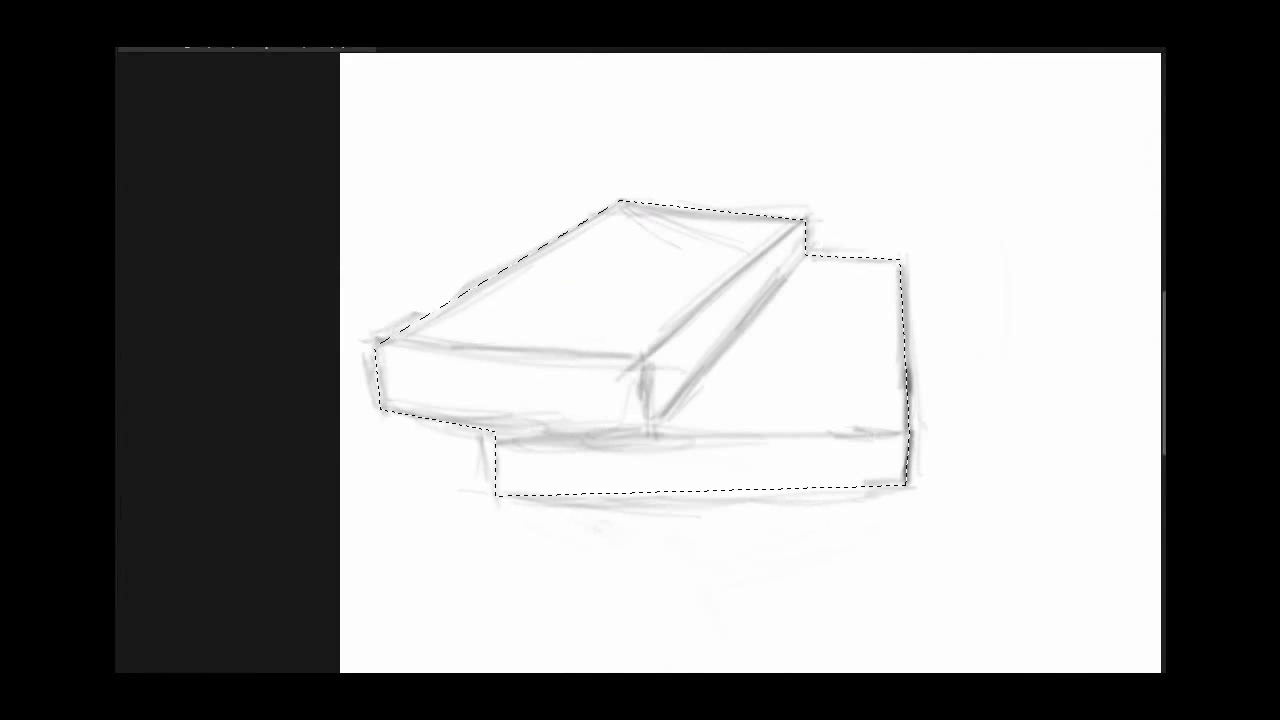
pyautogui.hotkey('alt', 'BackSpace')
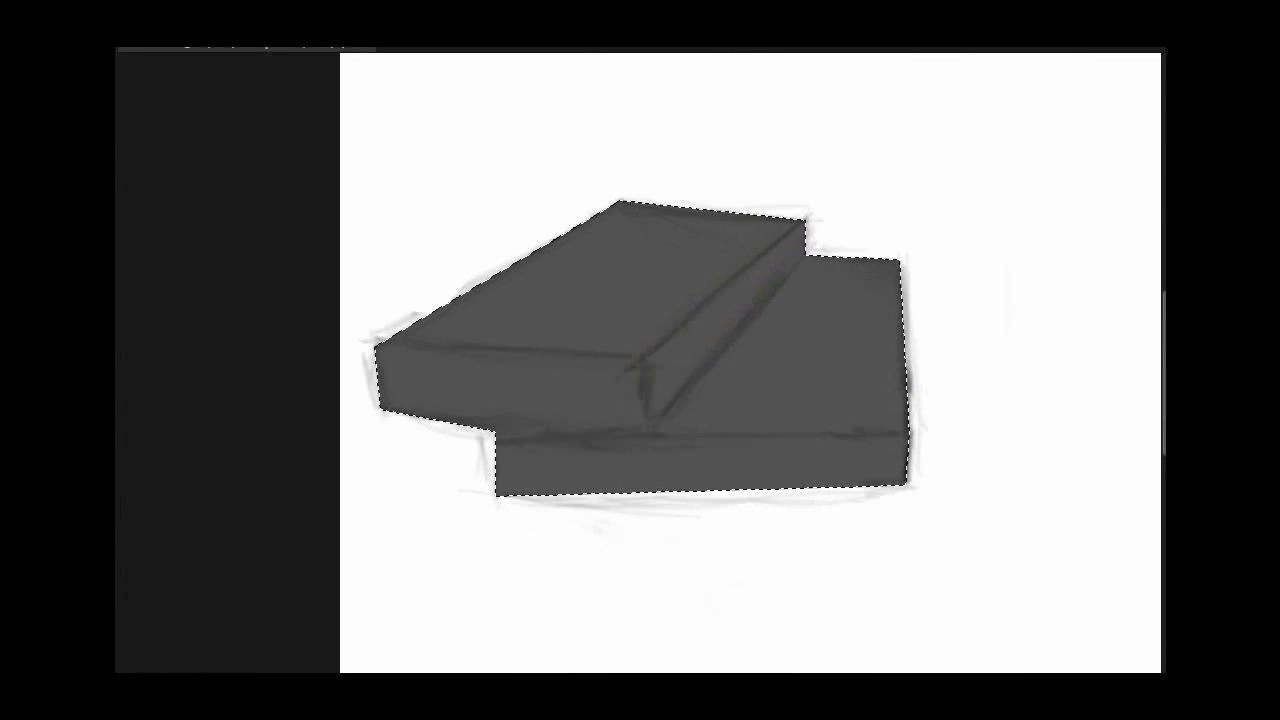
# Airbrush darker shading on the slabs' top faces and lower and left front faces
pyautogui.moveTo(790, 250); pyautogui.dragTo(880, 285)
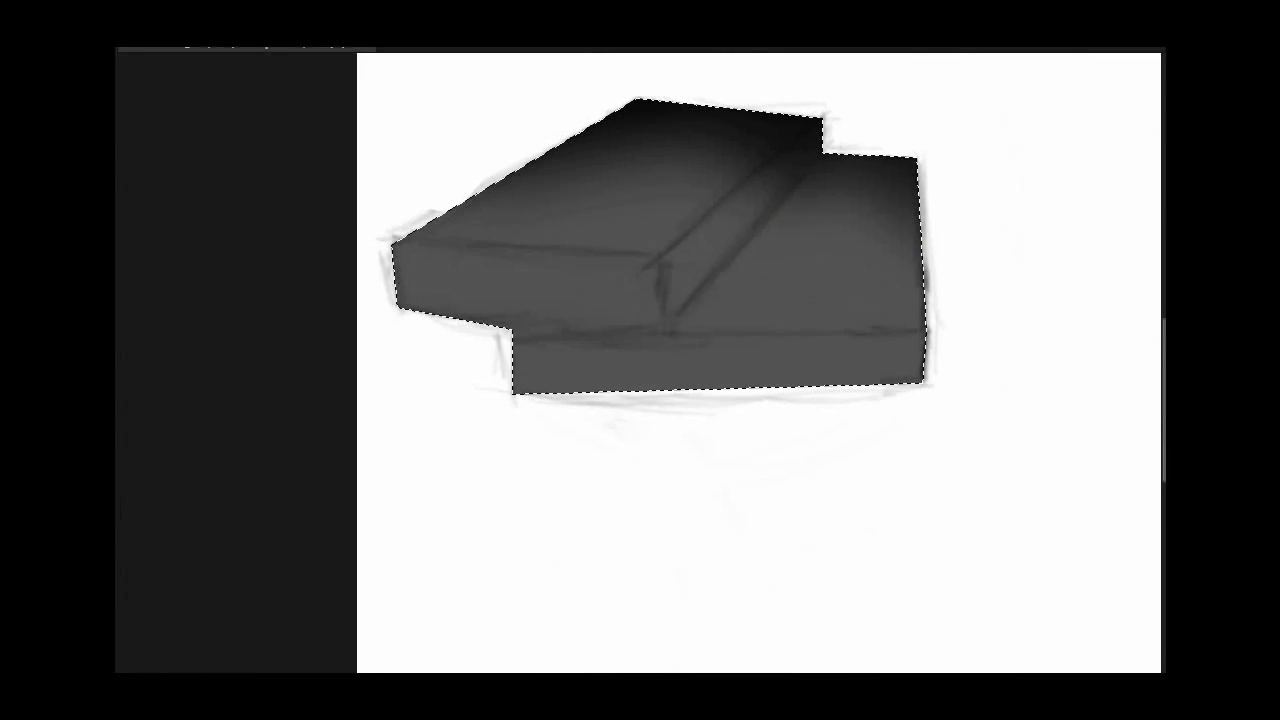
pyautogui.moveTo(520, 372); pyautogui.dragTo(900, 368)
pyautogui.moveTo(400, 285)
pyautogui.mouseDown()
pyautogui.moveTo(640, 330)
pyautogui.moveTo(565, 350)
pyautogui.mouseUp()
pyautogui.moveTo(728, 350); pyautogui.dragTo(602, 350)
pyautogui.moveTo(900, 365)
pyautogui.mouseDown()
pyautogui.moveTo(530, 330)
pyautogui.moveTo(434, 280)
pyautogui.mouseUp()
pyautogui.moveTo(650, 330); pyautogui.dragTo(530, 318)
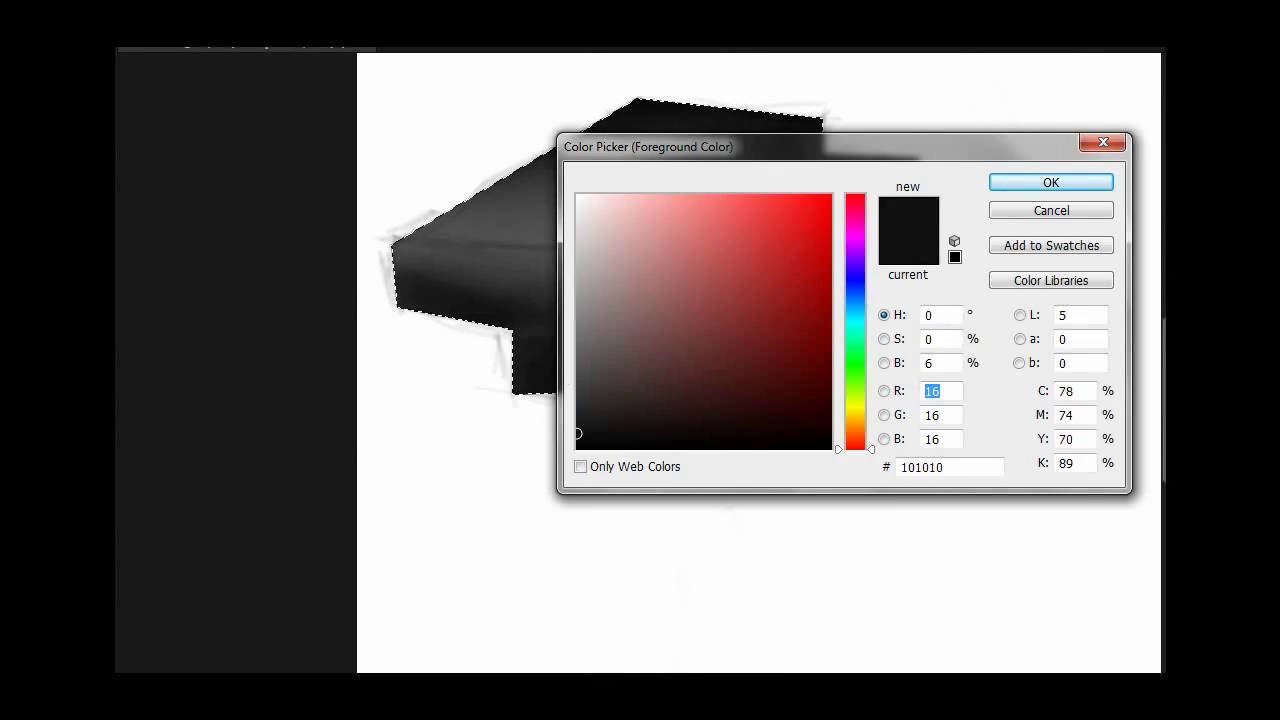
# Airbrush lighter shading across the slabs' top faces and along the groove
pyautogui.moveTo(608, 360); pyautogui.dragTo(514, 350)
pyautogui.scroll(3, 640, 300)
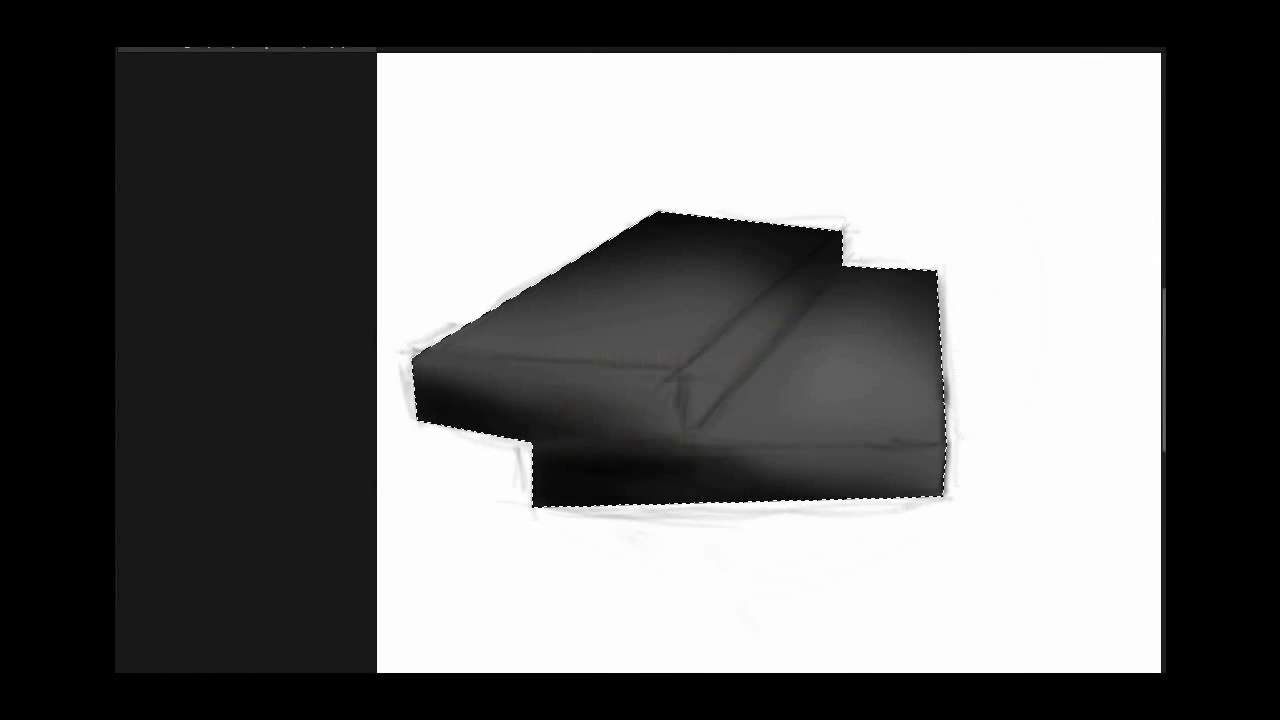
pyautogui.moveTo(900, 430); pyautogui.dragTo(740, 360)
pyautogui.moveTo(680, 400); pyautogui.dragTo(450, 380)
pyautogui.moveTo(680, 430); pyautogui.dragTo(530, 440)
pyautogui.moveTo(726, 290); pyautogui.dragTo(540, 350)
pyautogui.moveTo(750, 260); pyautogui.dragTo(500, 350)
pyautogui.moveTo(770, 310); pyautogui.dragTo(700, 400)
pyautogui.moveTo(935, 340); pyautogui.dragTo(830, 420)
pyautogui.moveTo(860, 320); pyautogui.dragTo(730, 430)
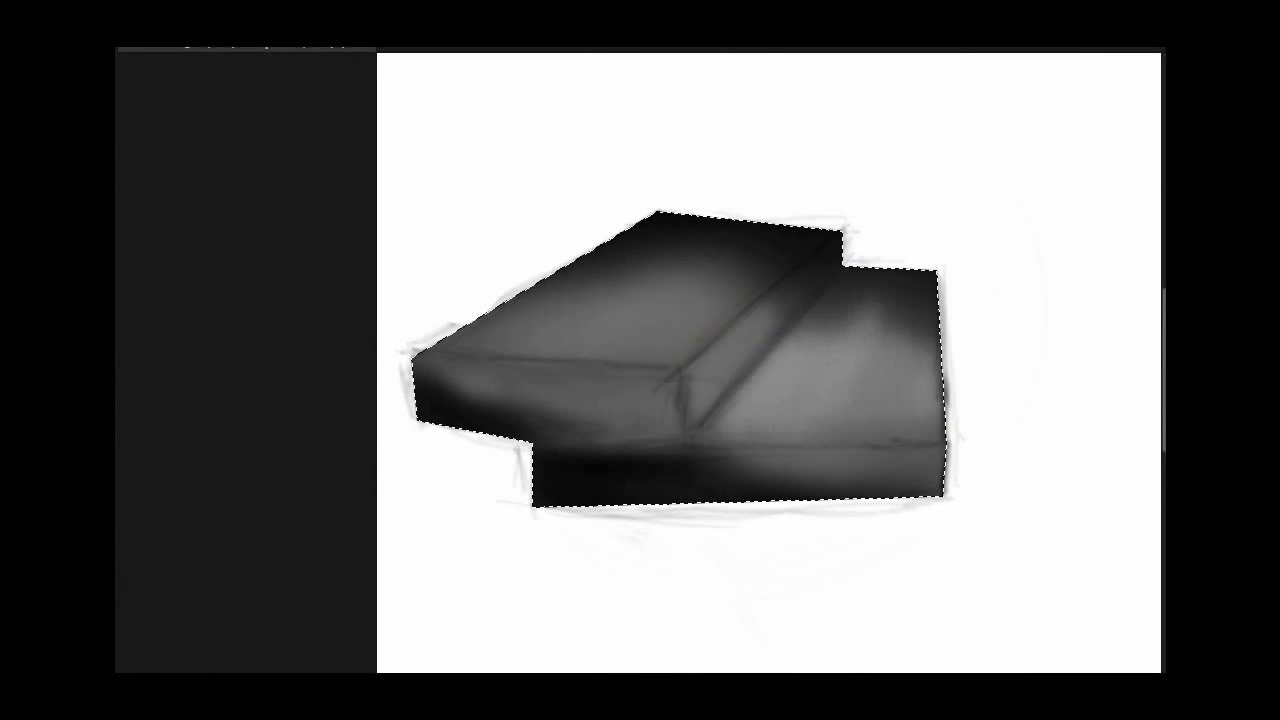
pyautogui.moveTo(920, 300); pyautogui.dragTo(815, 430)
pyautogui.moveTo(690, 260); pyautogui.dragTo(510, 345)
pyautogui.moveTo(790, 250)
pyautogui.mouseDown()
pyautogui.moveTo(690, 400)
pyautogui.moveTo(580, 420)
pyautogui.moveTo(420, 400)
pyautogui.mouseUp()
# Confirm a lighter grey and lighten the groove, right face and left block's faces
pyautogui.press('Return')
pyautogui.moveTo(860, 340); pyautogui.dragTo(710, 410)
pyautogui.moveTo(705, 295); pyautogui.dragTo(630, 350)
pyautogui.moveTo(700, 260); pyautogui.dragTo(510, 360)
pyautogui.moveTo(550, 300); pyautogui.dragTo(476, 355)
pyautogui.moveTo(670, 372); pyautogui.dragTo(450, 436)
pyautogui.moveTo(575, 376); pyautogui.dragTo(415, 428)
pyautogui.moveTo(924, 456); pyautogui.dragTo(684, 500)
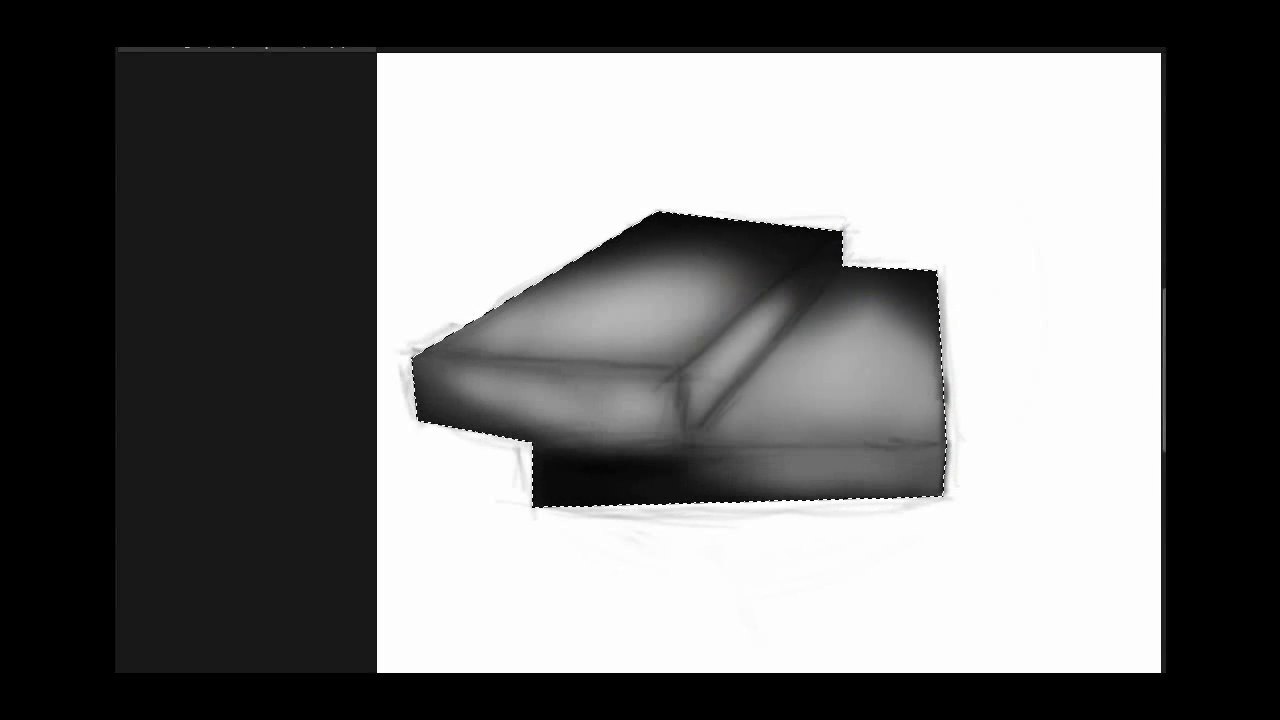
# Paint bright highlight lines along the block edges and the groove
pyautogui.moveTo(728, 450); pyautogui.dragTo(864, 442)
pyautogui.moveTo(840, 232); pyautogui.dragTo(845, 266)
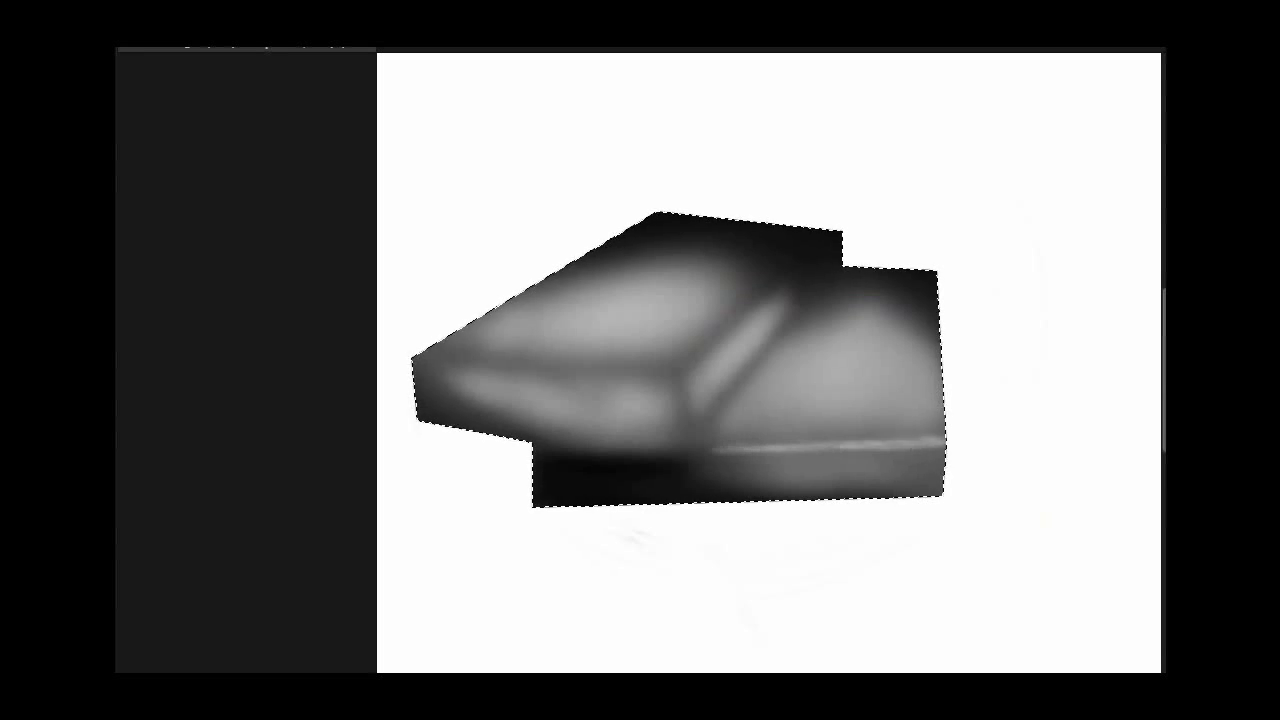
pyautogui.moveTo(414, 355); pyautogui.dragTo(680, 372)
pyautogui.moveTo(768, 452); pyautogui.dragTo(940, 440)
pyautogui.moveTo(820, 220); pyautogui.dragTo(760, 420)
pyautogui.moveTo(700, 300); pyautogui.dragTo(560, 440)
pyautogui.moveTo(900, 230); pyautogui.dragTo(740, 390)
pyautogui.moveTo(470, 495); pyautogui.dragTo(670, 350)
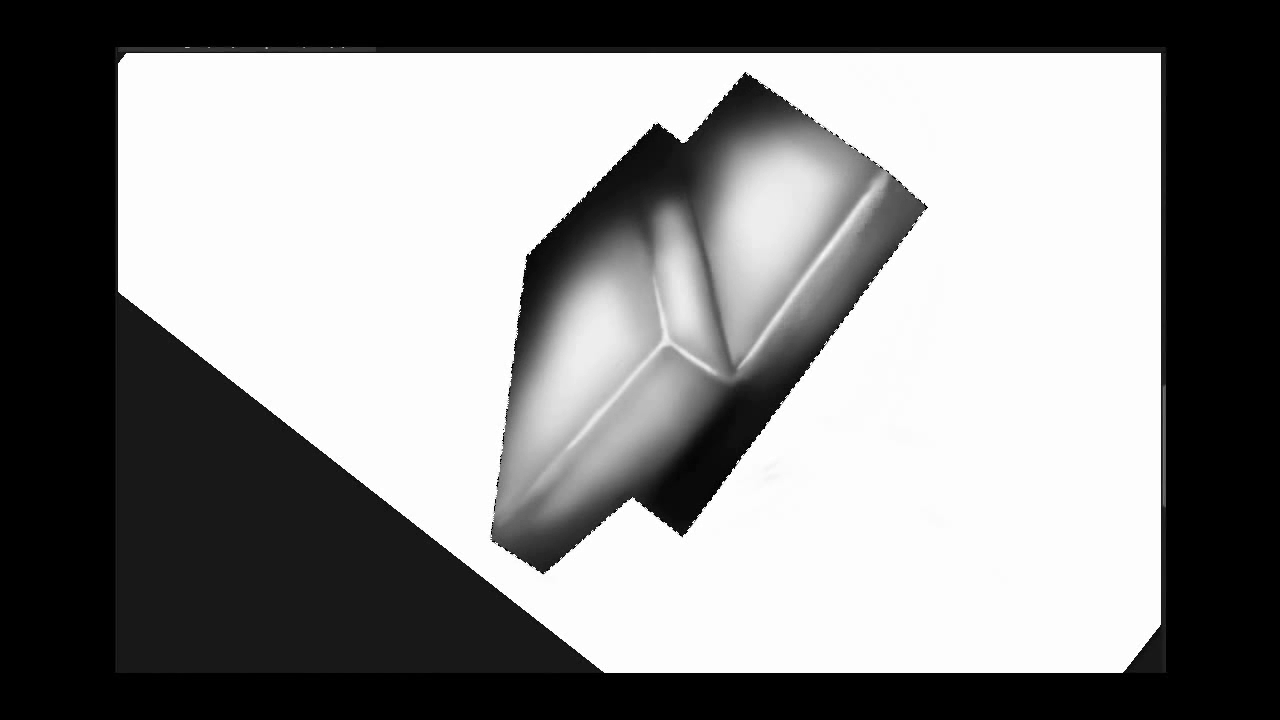
# Sample a grey from the slab's top edge with the Eyedropper
pyautogui.click(831, 225)
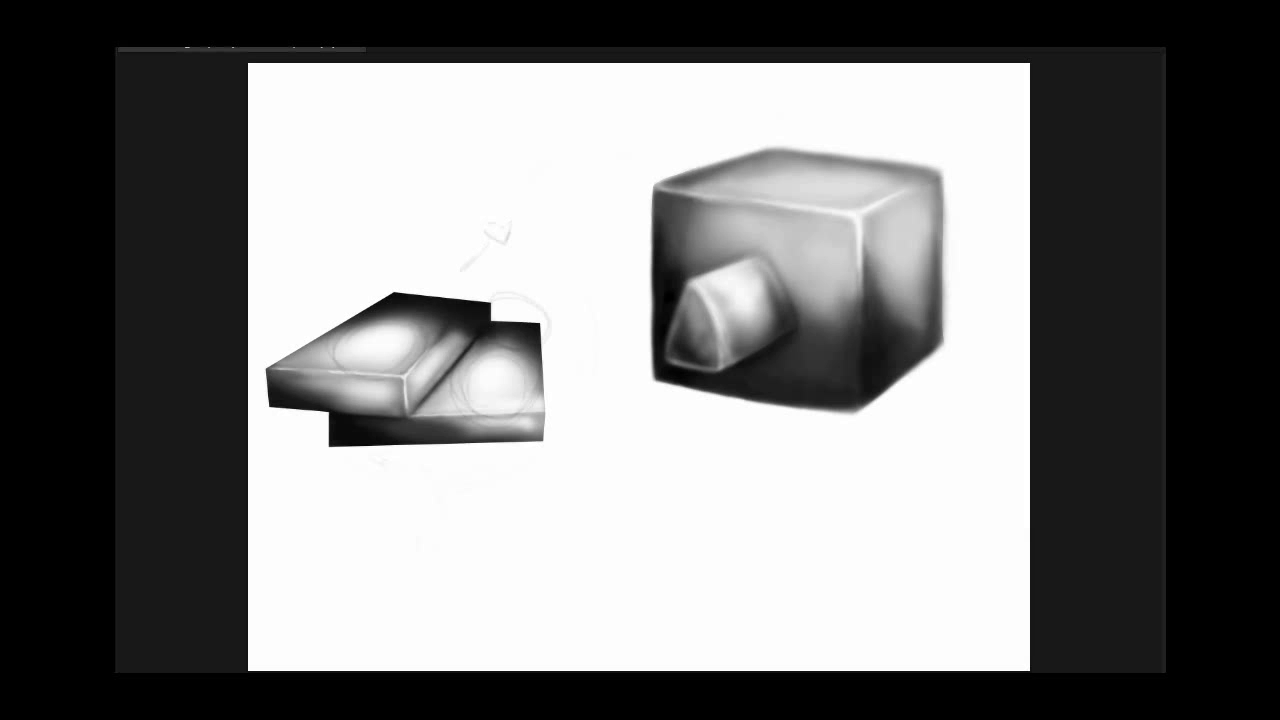
# Sketch an arrow below the slabs, one on the right slab's top, and a mark on the left slab's front edge
pyautogui.moveTo(466, 548)
pyautogui.mouseDown()
pyautogui.moveTo(466, 488)
pyautogui.moveTo(452, 503)
pyautogui.moveTo(480, 502)
pyautogui.mouseUp()
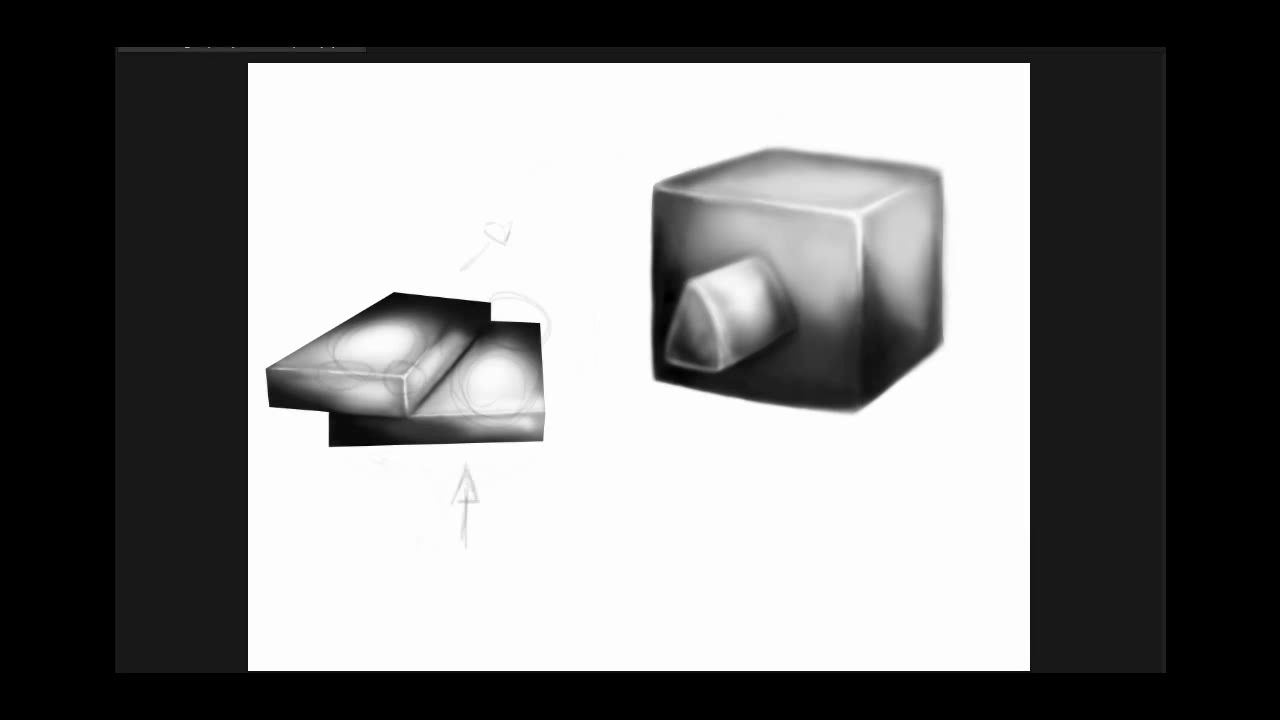
pyautogui.moveTo(496, 358)
pyautogui.mouseDown()
pyautogui.moveTo(487, 396)
pyautogui.moveTo(503, 366)
pyautogui.moveTo(491, 369)
pyautogui.moveTo(531, 434)
pyautogui.mouseUp()
pyautogui.moveTo(390, 364)
pyautogui.mouseDown()
pyautogui.moveTo(362, 405)
pyautogui.moveTo(383, 383)
pyautogui.mouseUp()
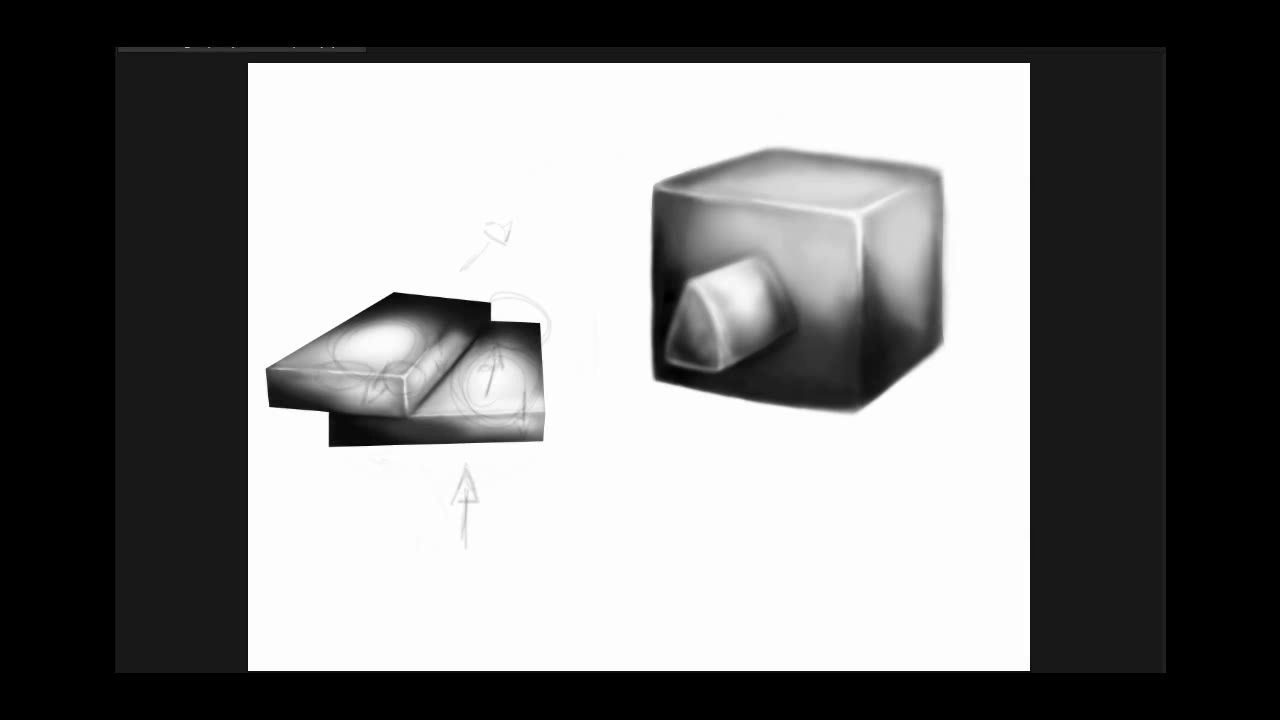